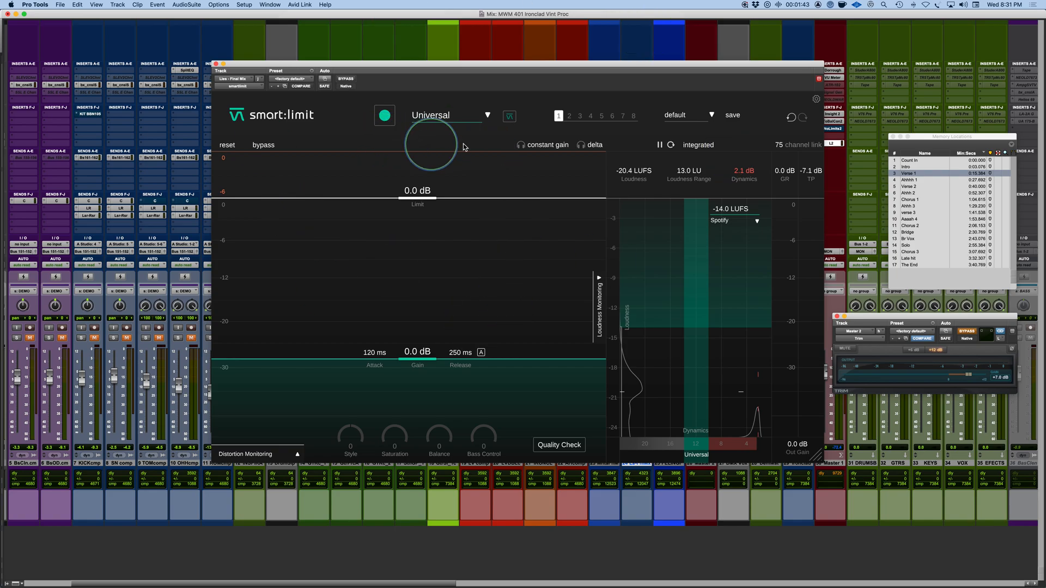
Step: Look through the genre profiles, including the Electronic sub-genres, and point out the state slots with slot 1 selected
{"action": "left_click", "coordinate": [488, 115]}
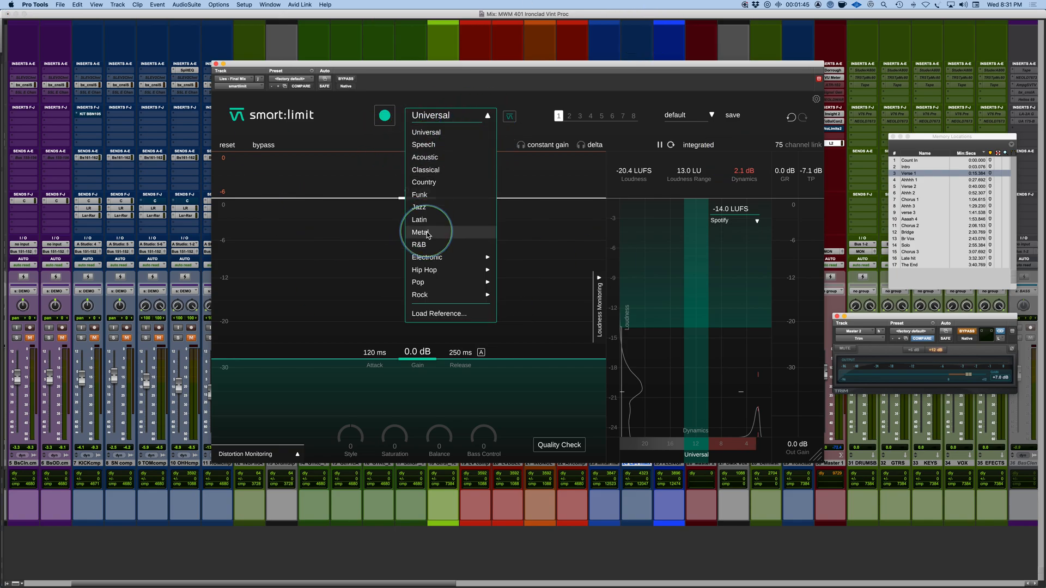
{"action": "mouse_move", "coordinate": [428, 259]}
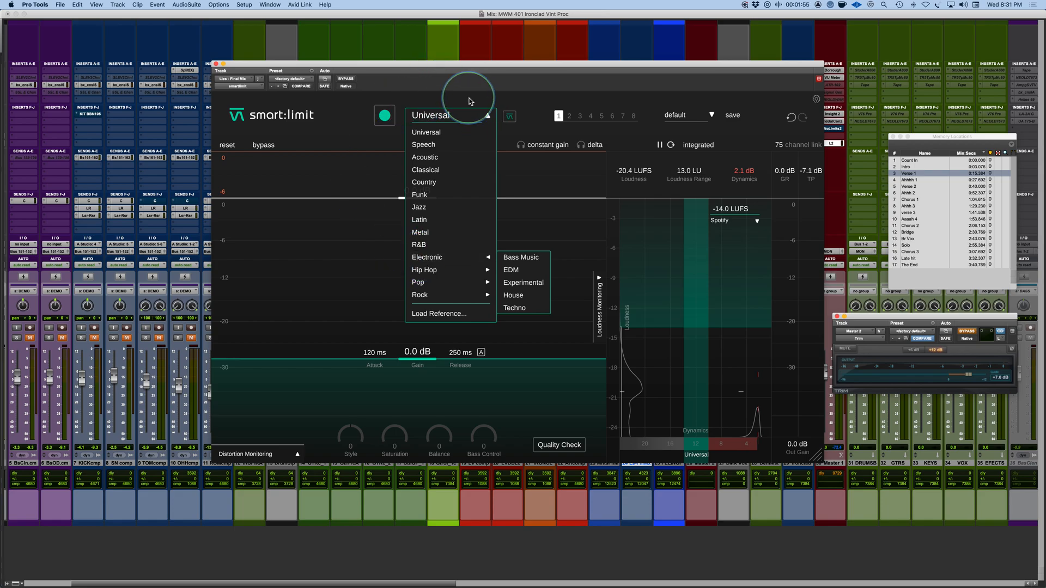
{"action": "left_click", "coordinate": [429, 117]}
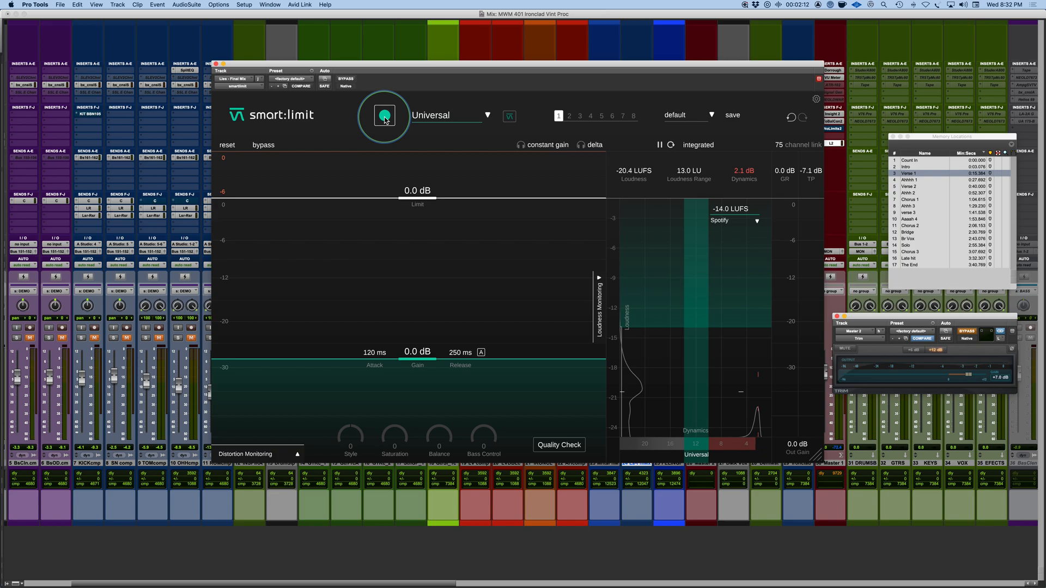
{"action": "left_click", "coordinate": [557, 117]}
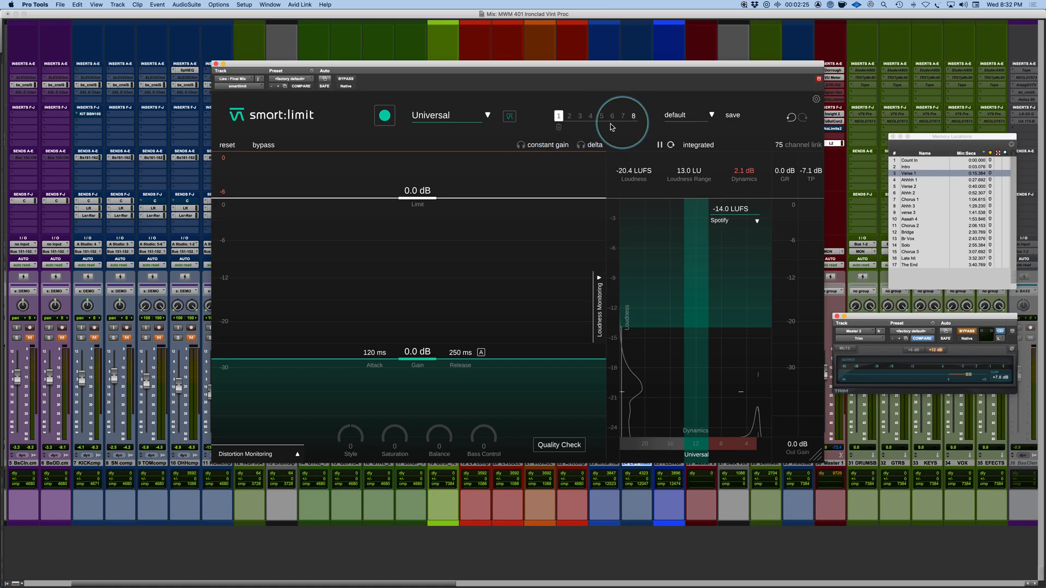
{"action": "left_click", "coordinate": [559, 115]}
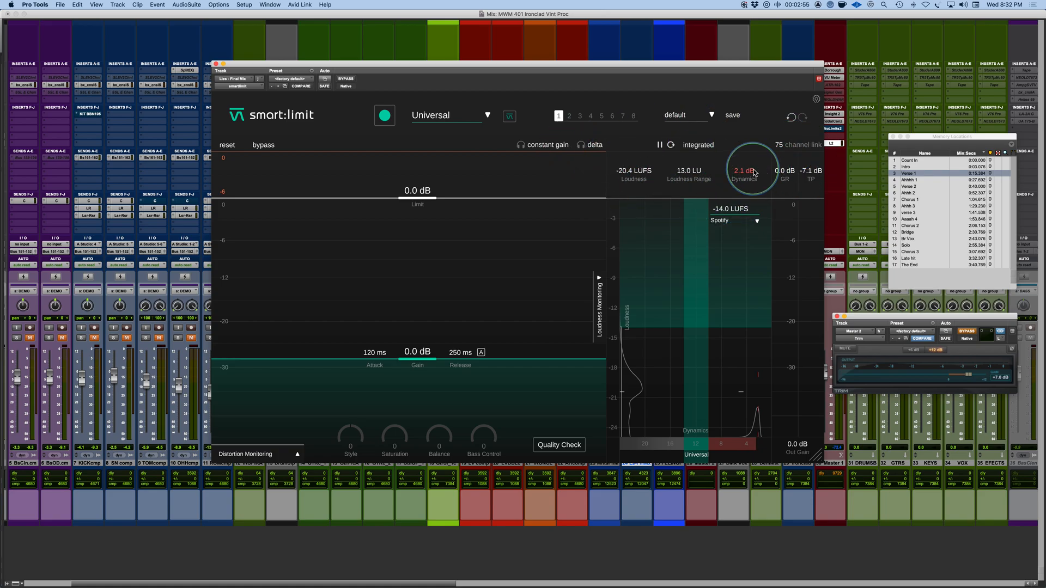
Step: Switch the loudness measurement to short term and cycle it back to integrated
{"action": "left_click", "coordinate": [703, 146]}
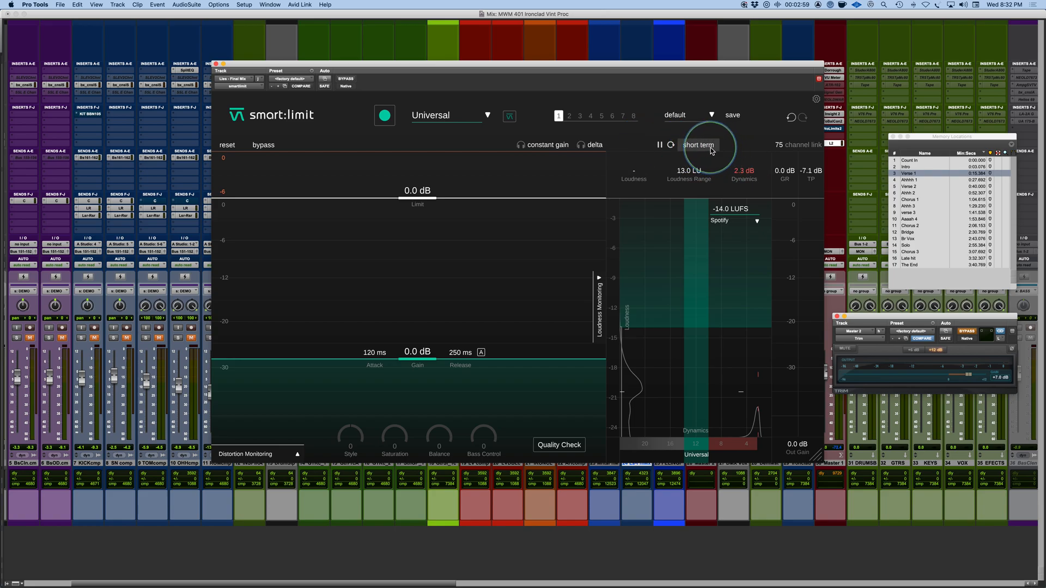
{"action": "left_click", "coordinate": [711, 151]}
{"action": "left_click", "coordinate": [712, 151]}
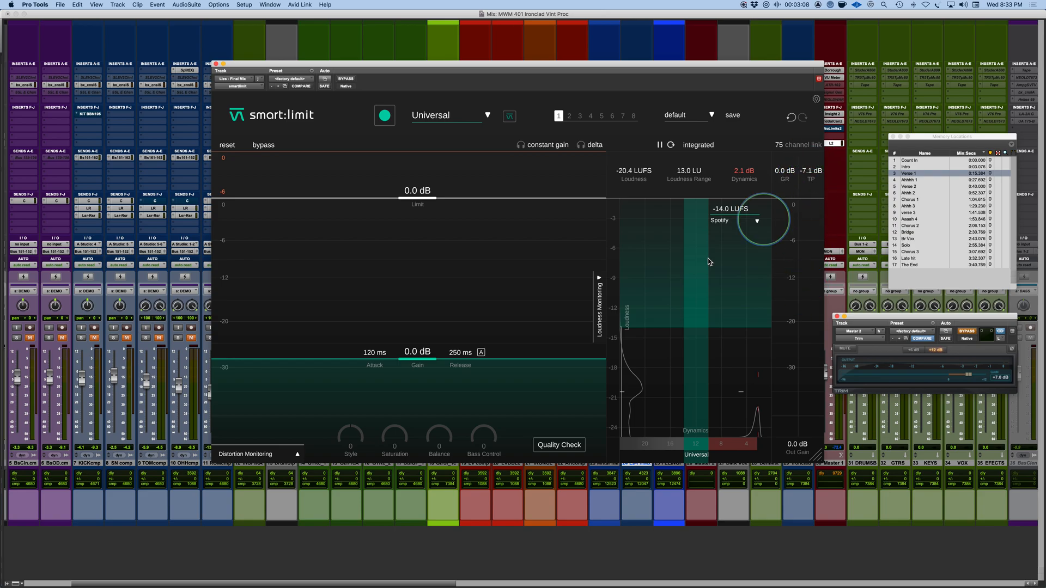
Step: Look through the streaming and broadcast loudness targets, keeping Spotify as the target
{"action": "left_click", "coordinate": [757, 222]}
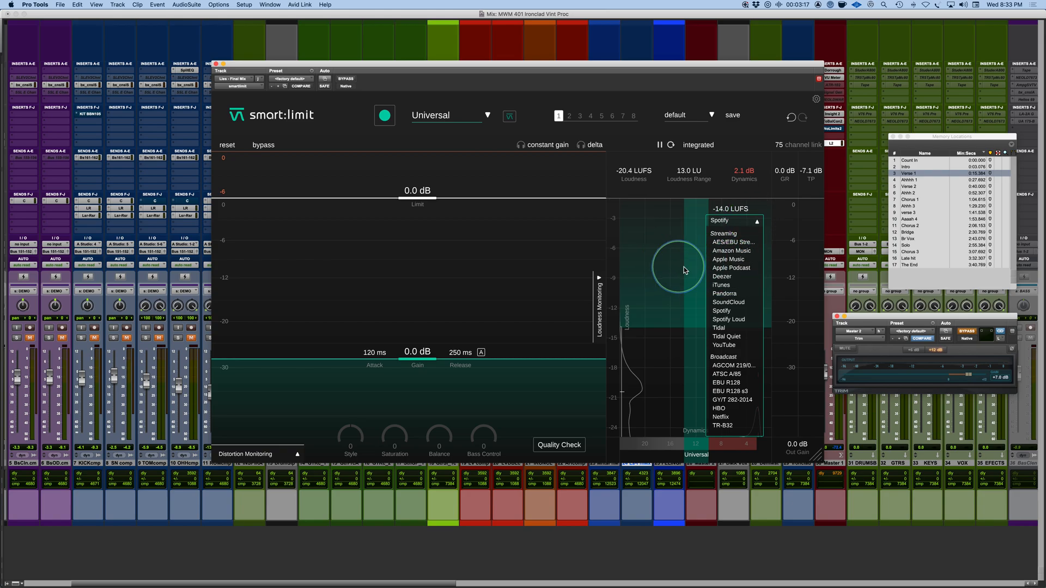
{"action": "left_click", "coordinate": [716, 312]}
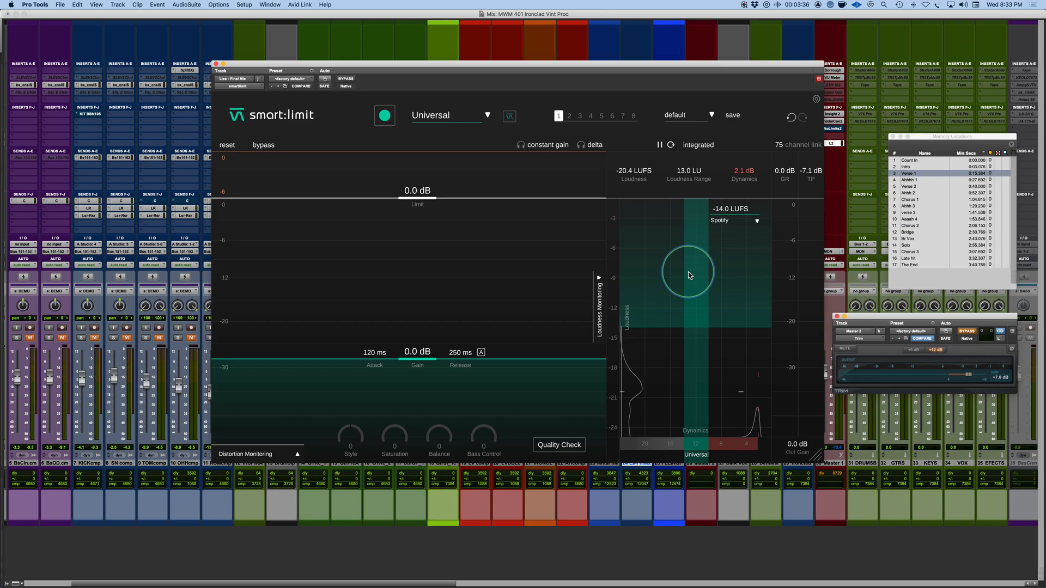
{"action": "left_click", "coordinate": [729, 221]}
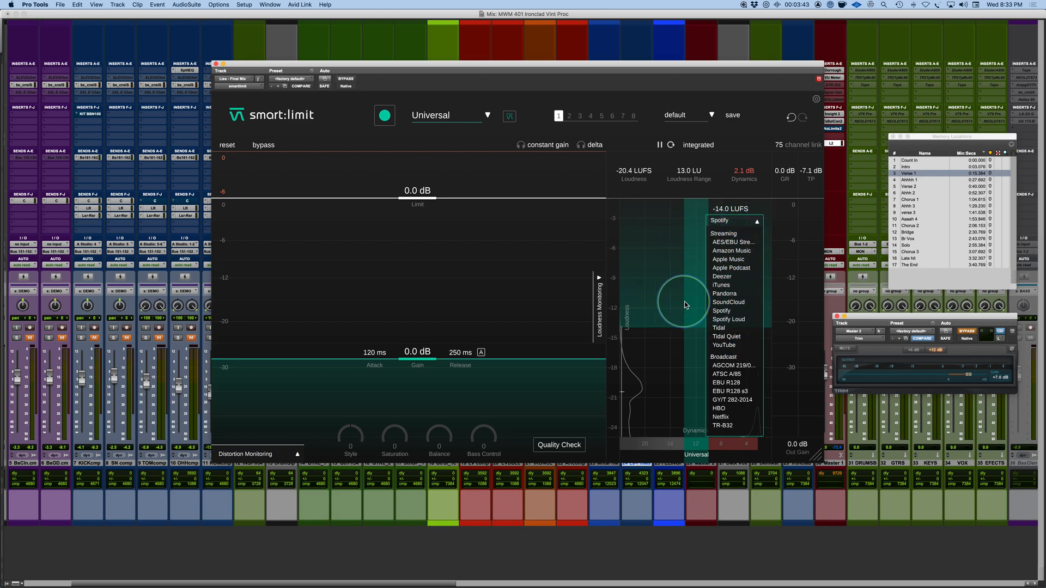
{"action": "left_click", "coordinate": [653, 295]}
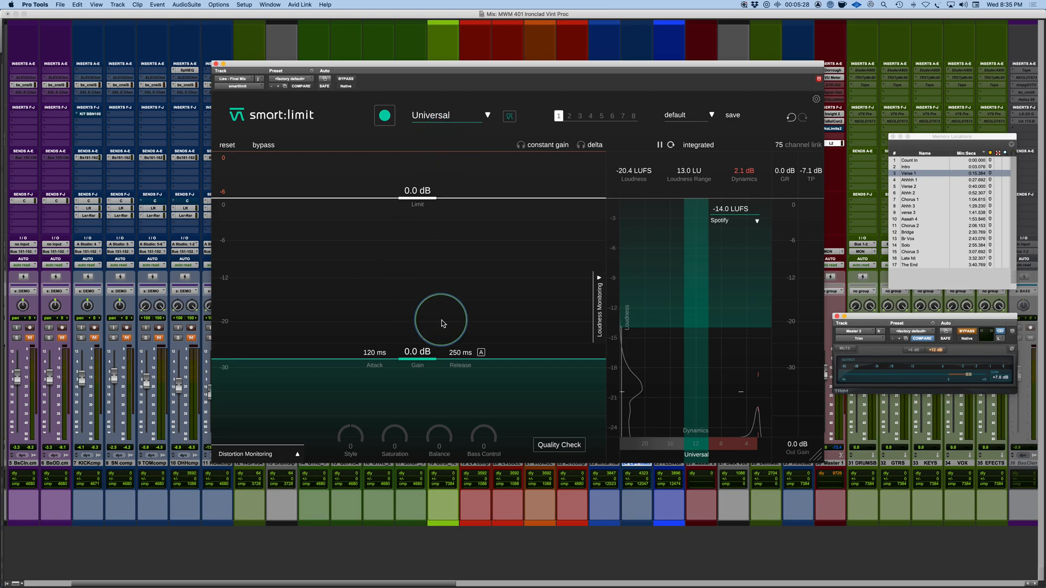
Step: Expand the Distortion Monitoring display and toggle the limiter's bypass on and off
{"action": "left_click", "coordinate": [267, 457]}
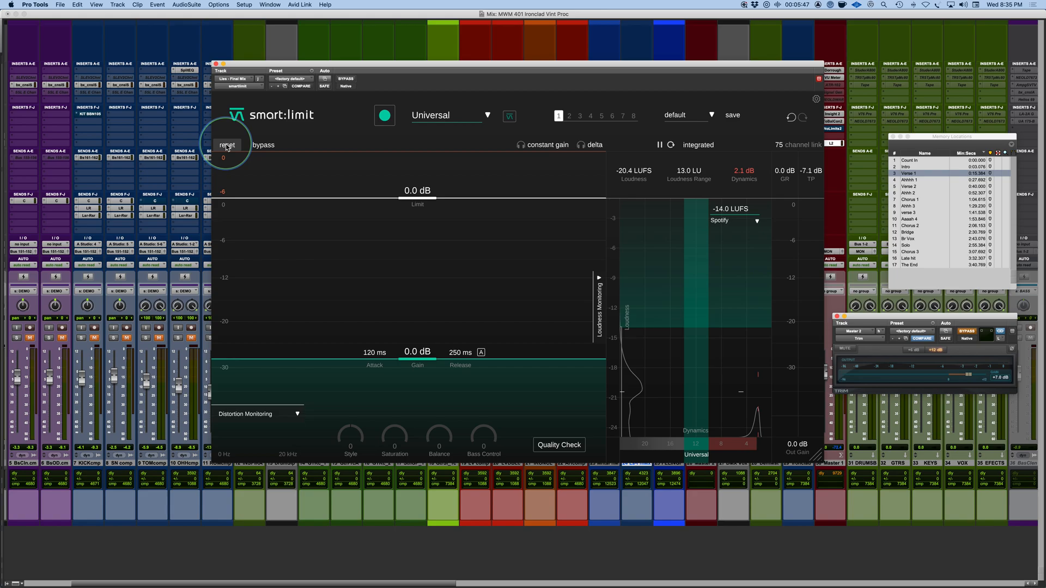
{"action": "left_click", "coordinate": [265, 146]}
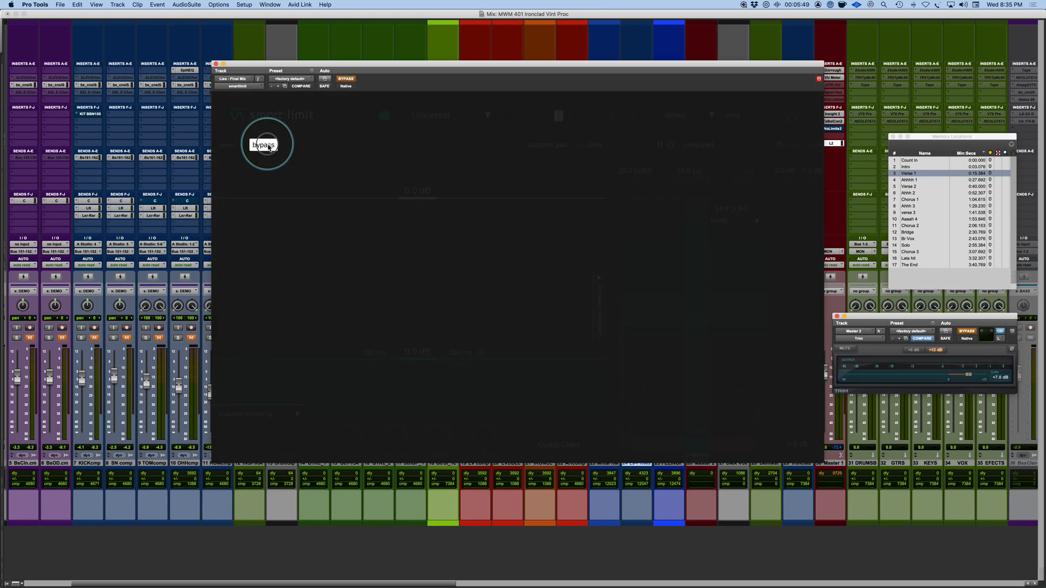
{"action": "left_click", "coordinate": [268, 148]}
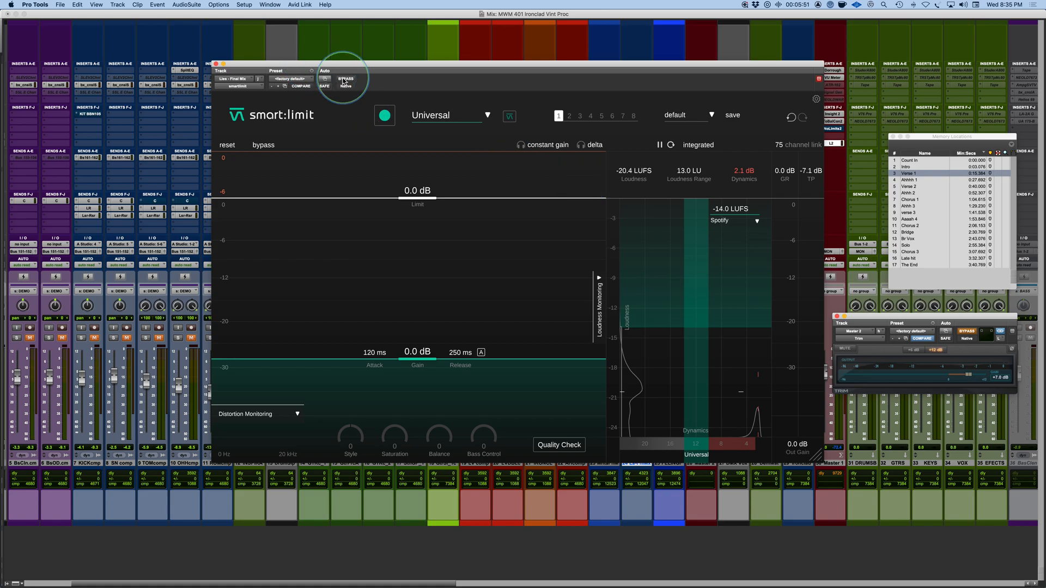
Step: Try the constant gain and delta monitoring modes, and collapse and re-expand the Loudness Monitoring section
{"action": "left_click", "coordinate": [548, 148]}
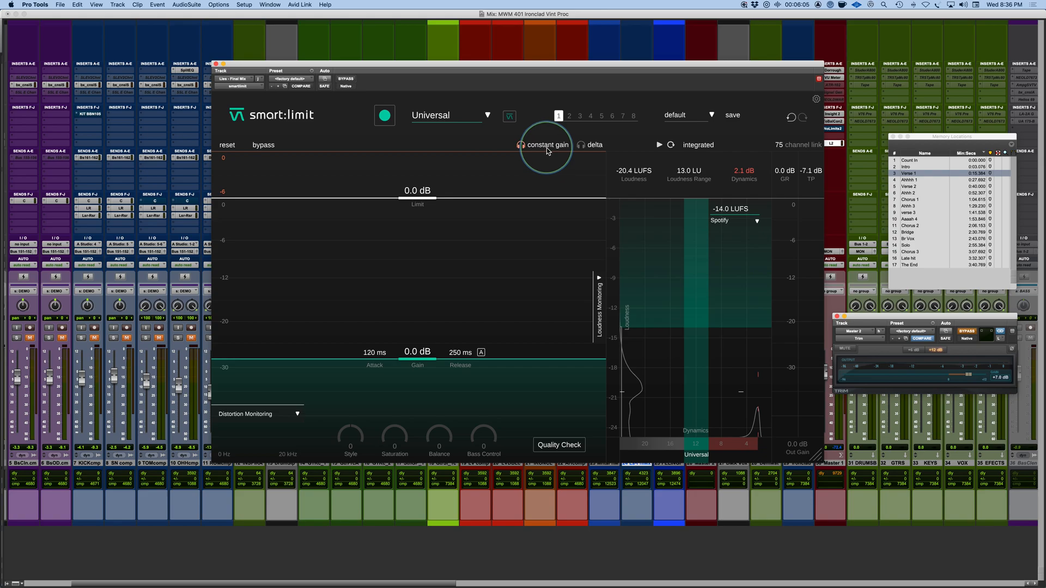
{"action": "left_click", "coordinate": [583, 146]}
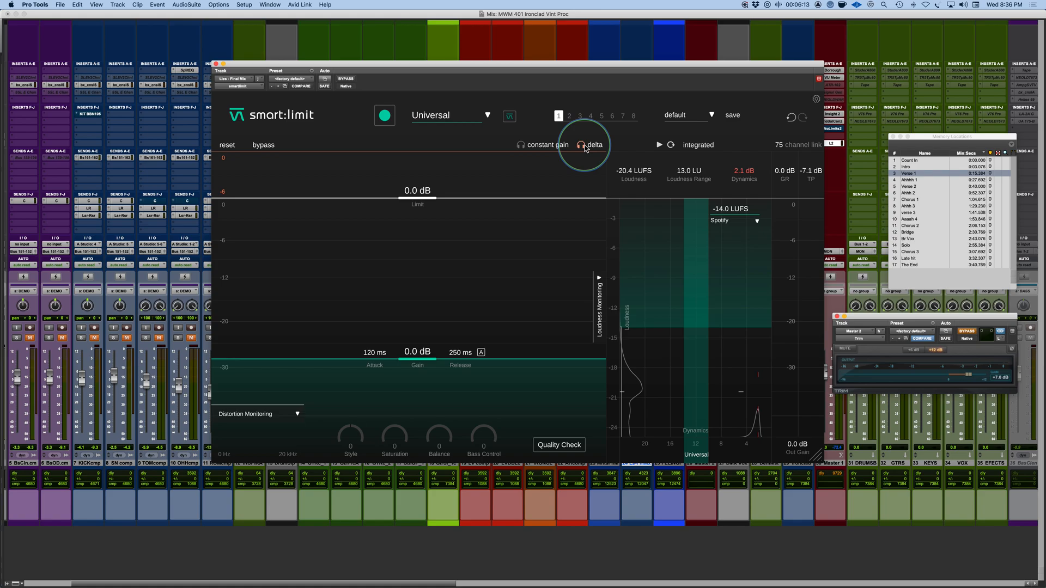
{"action": "key", "text": "space"}
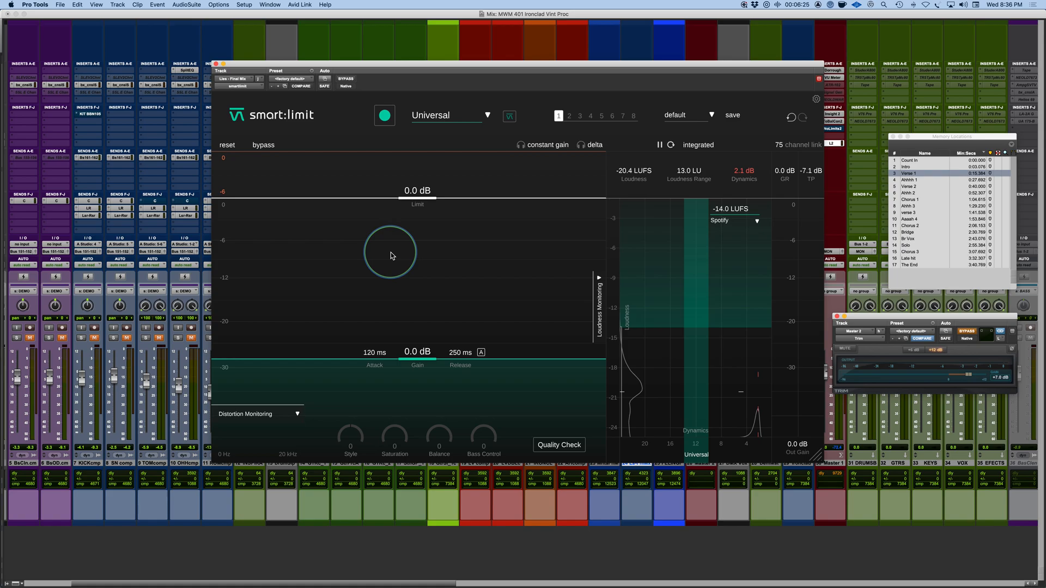
{"action": "left_click", "coordinate": [599, 320]}
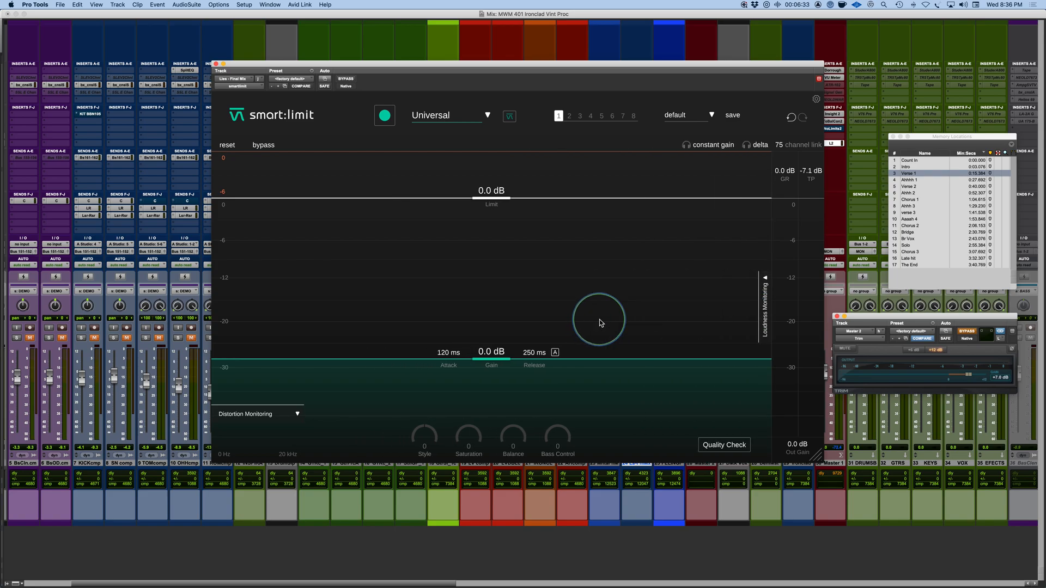
{"action": "left_click", "coordinate": [766, 313]}
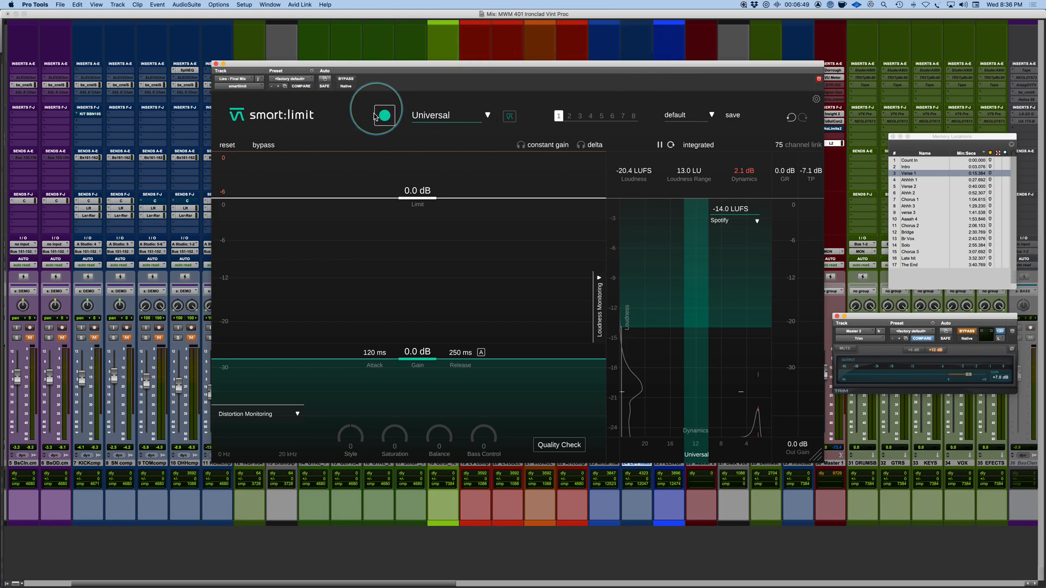
Step: Choose the R&B profile and run smart:limit's learning process while the mix plays
{"action": "left_click", "coordinate": [450, 115]}
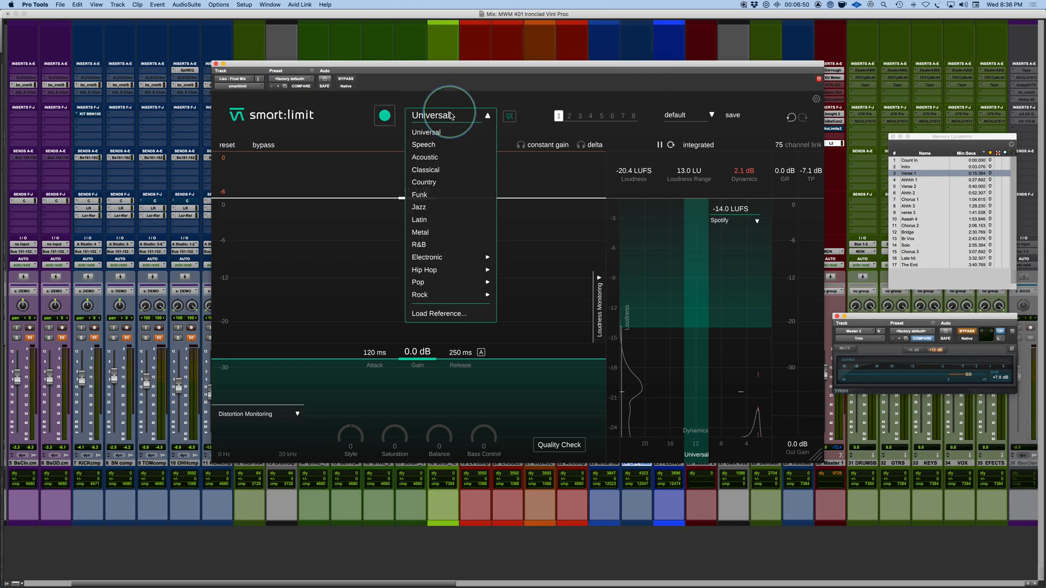
{"action": "left_click", "coordinate": [435, 247]}
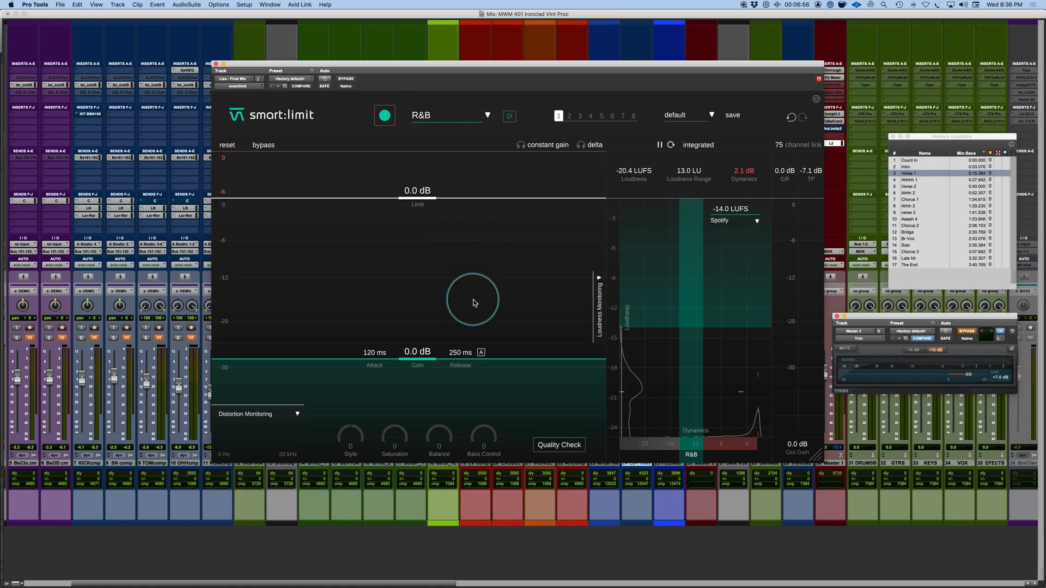
{"action": "left_click", "coordinate": [385, 116]}
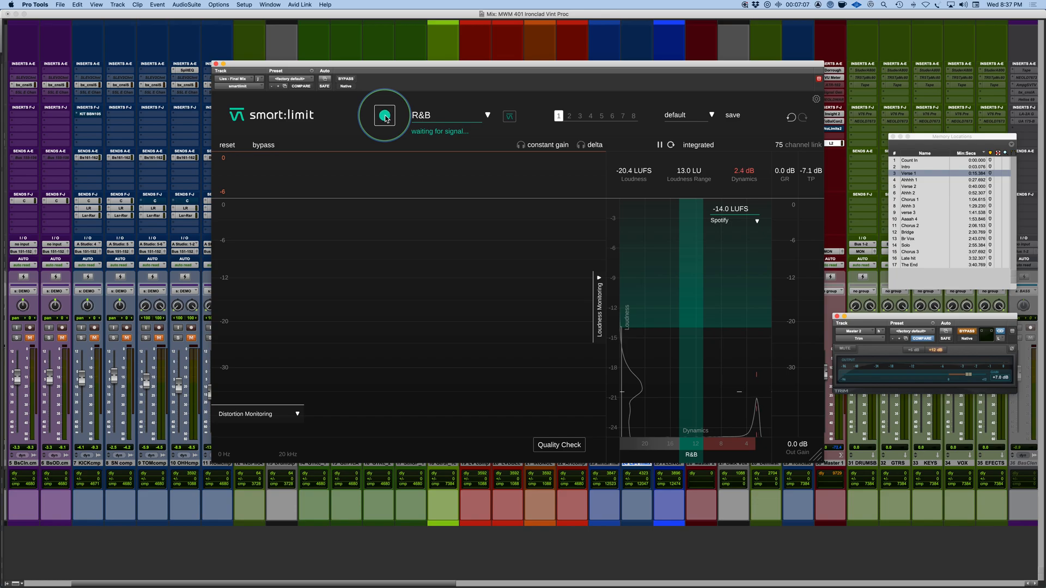
{"action": "key", "text": "space"}
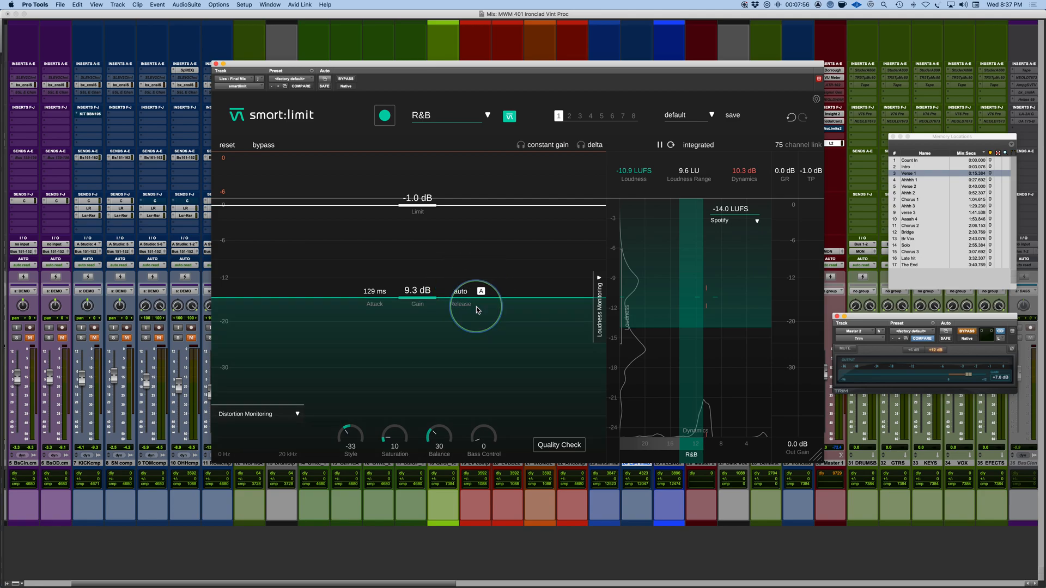
Step: Switch the limiter's automatic release off and back on
{"action": "left_click", "coordinate": [481, 292]}
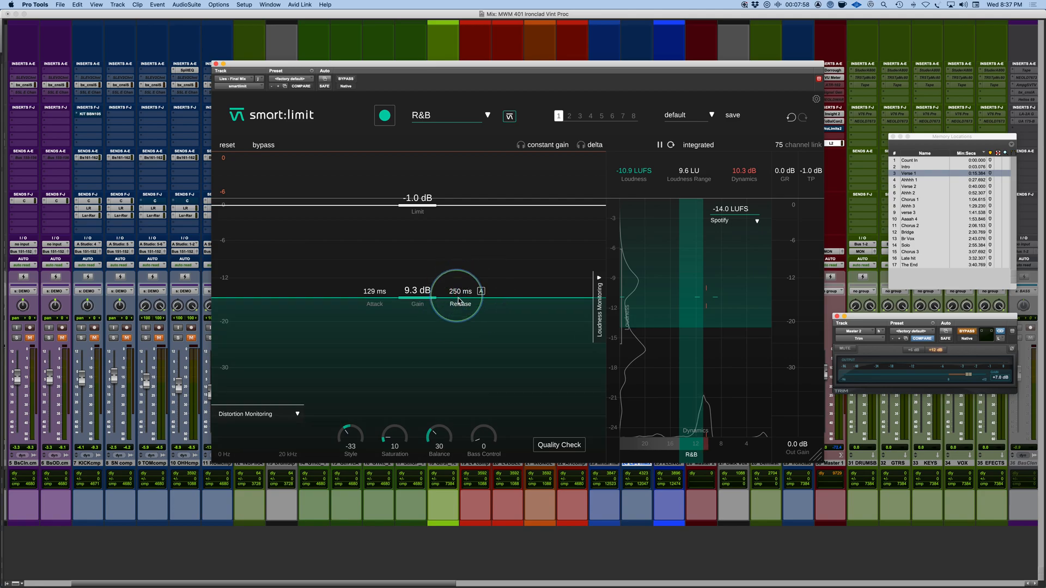
{"action": "left_click", "coordinate": [481, 292]}
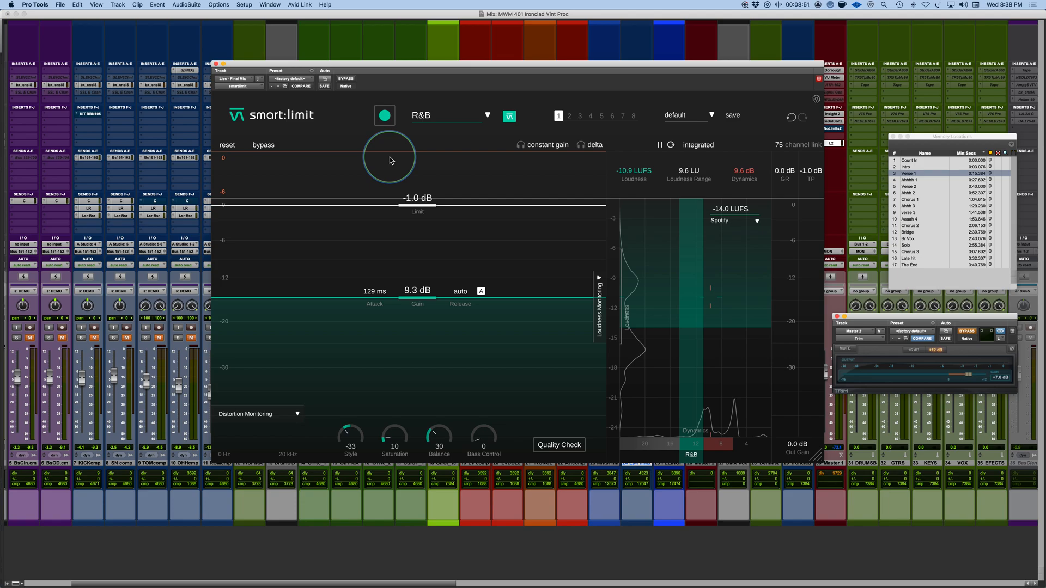
Step: Change the genre profile to Universal, try Acoustic for comparison, and return to Universal
{"action": "left_click", "coordinate": [480, 116]}
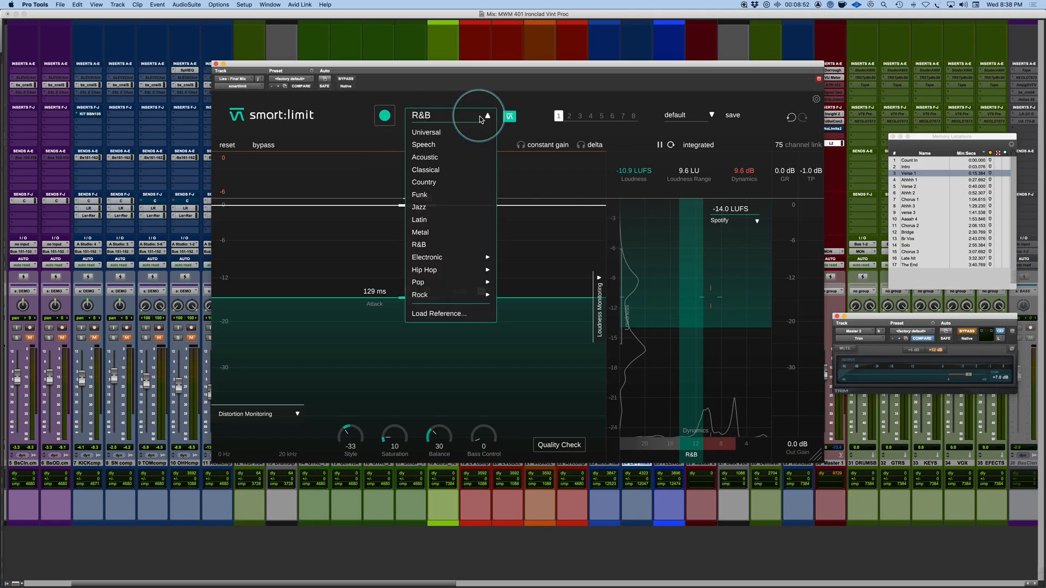
{"action": "left_click", "coordinate": [423, 134]}
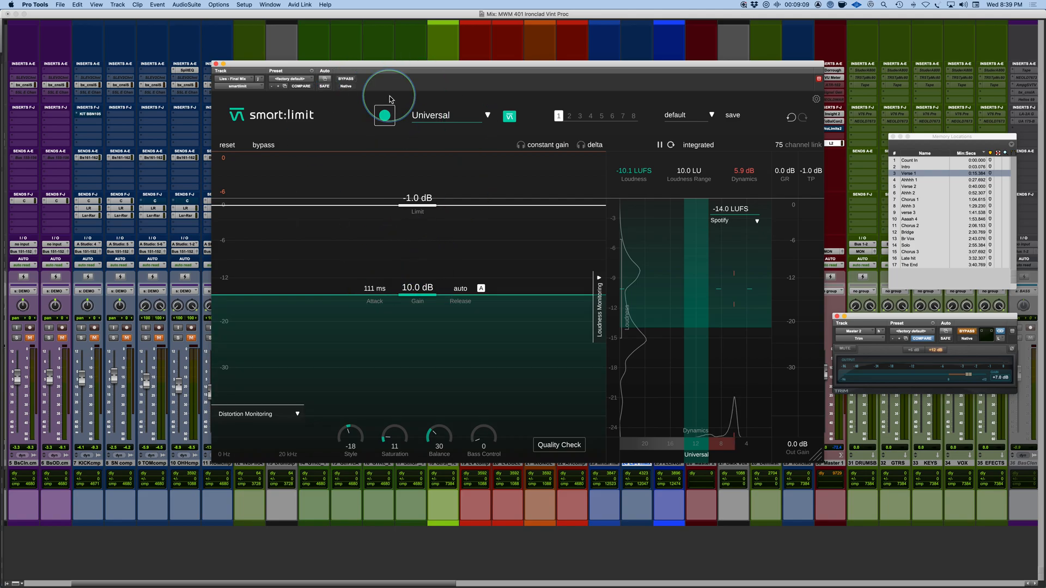
{"action": "left_click", "coordinate": [442, 113]}
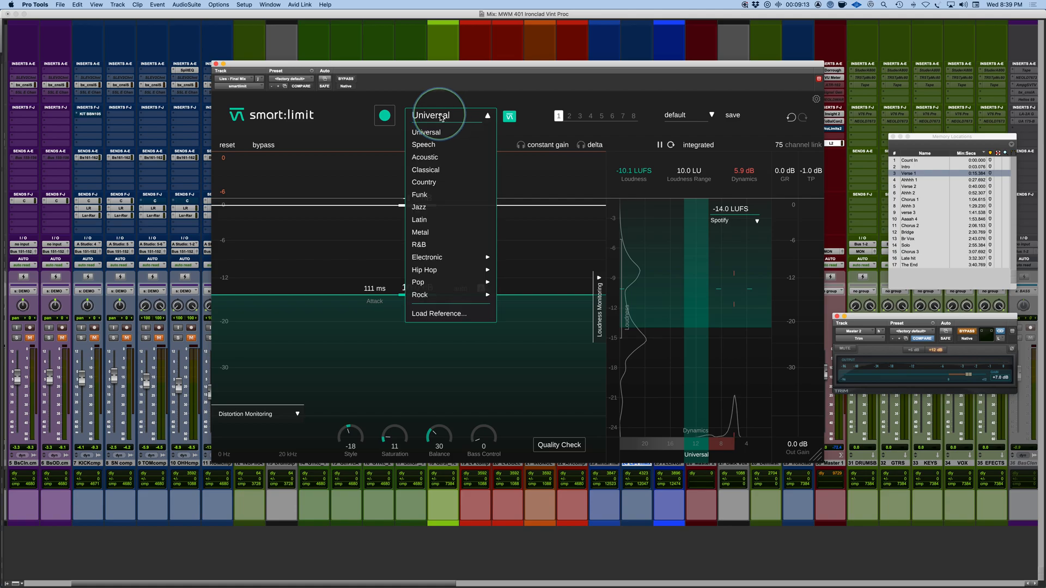
{"action": "left_click", "coordinate": [430, 158]}
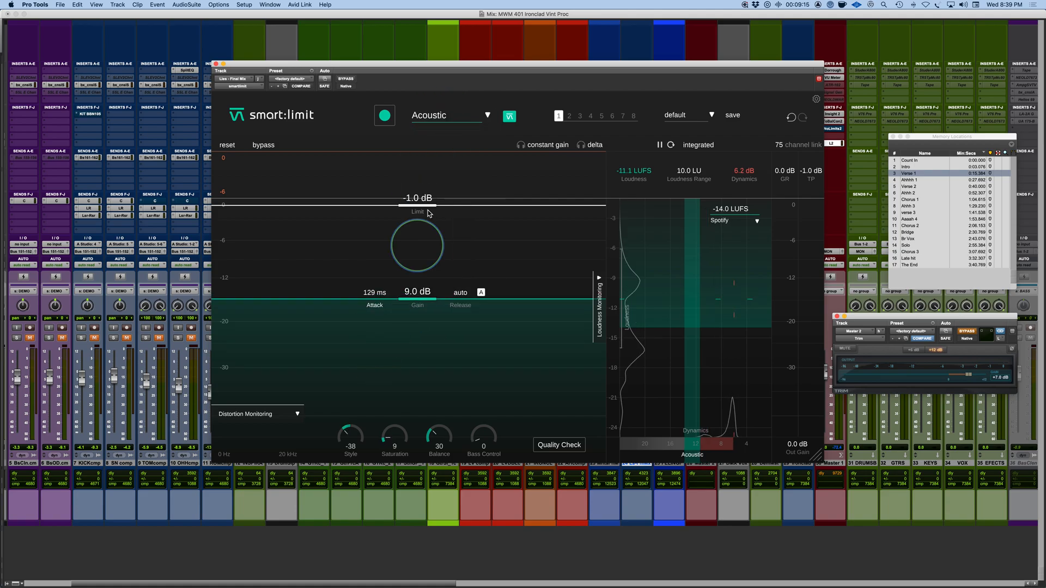
{"action": "left_click", "coordinate": [433, 116]}
{"action": "left_click", "coordinate": [430, 133]}
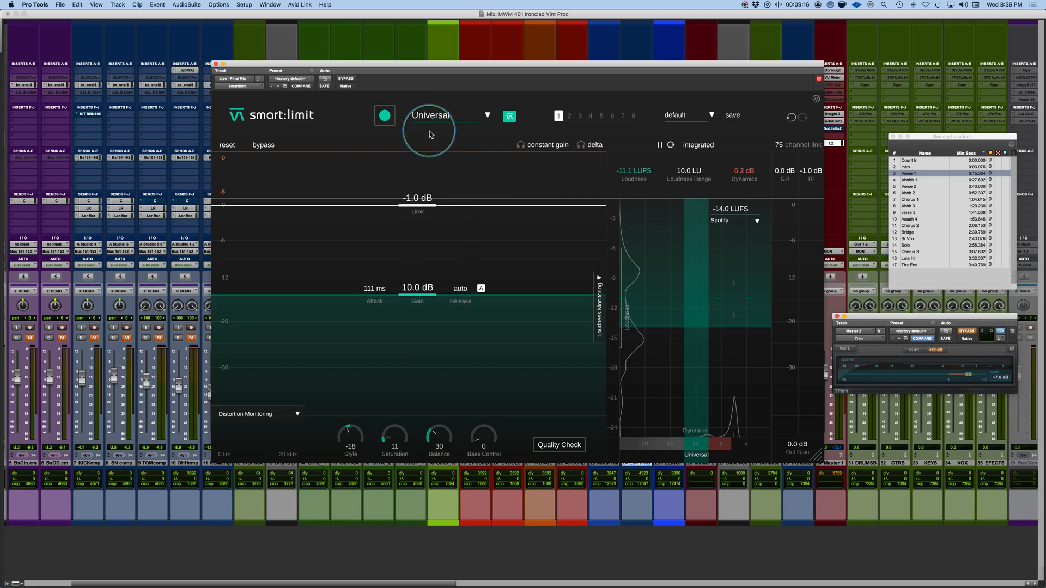
Step: Enable constant gain monitoring in smart:limit and take the Trim plug-in on the master track out of bypass
{"action": "mouse_move", "coordinate": [326, 445]}
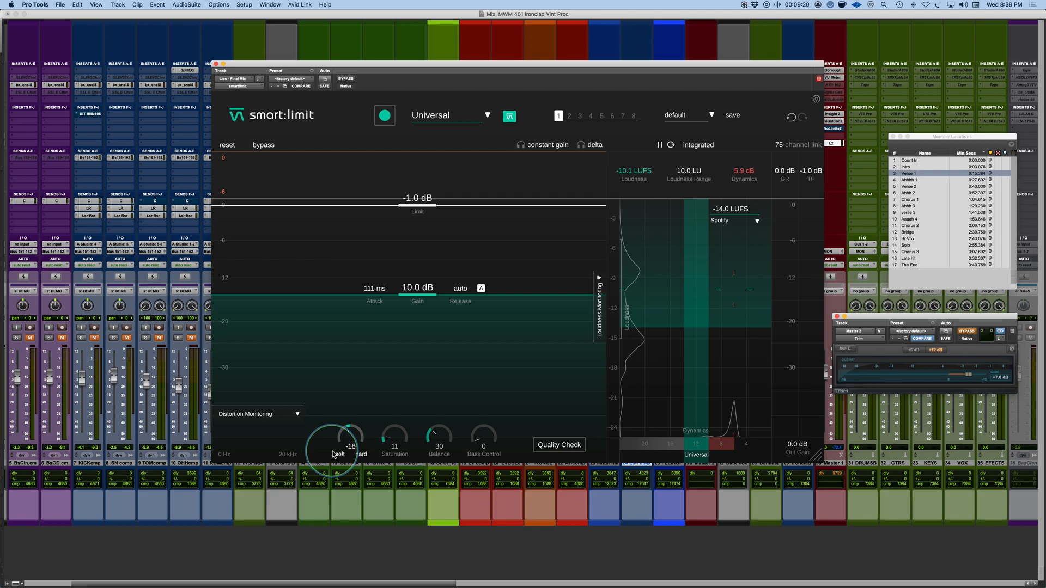
{"action": "left_click", "coordinate": [549, 150]}
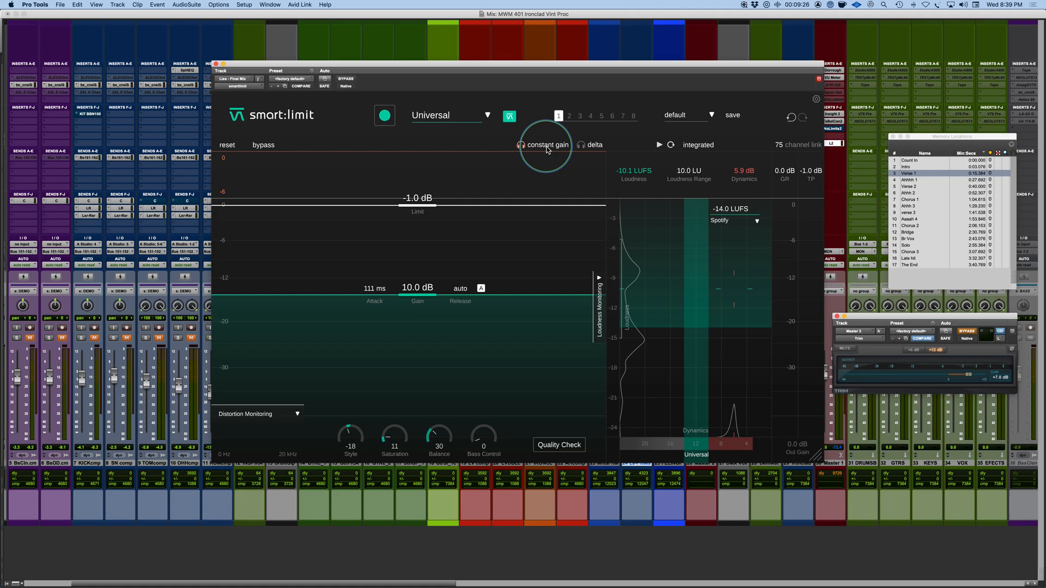
{"action": "left_click", "coordinate": [965, 333]}
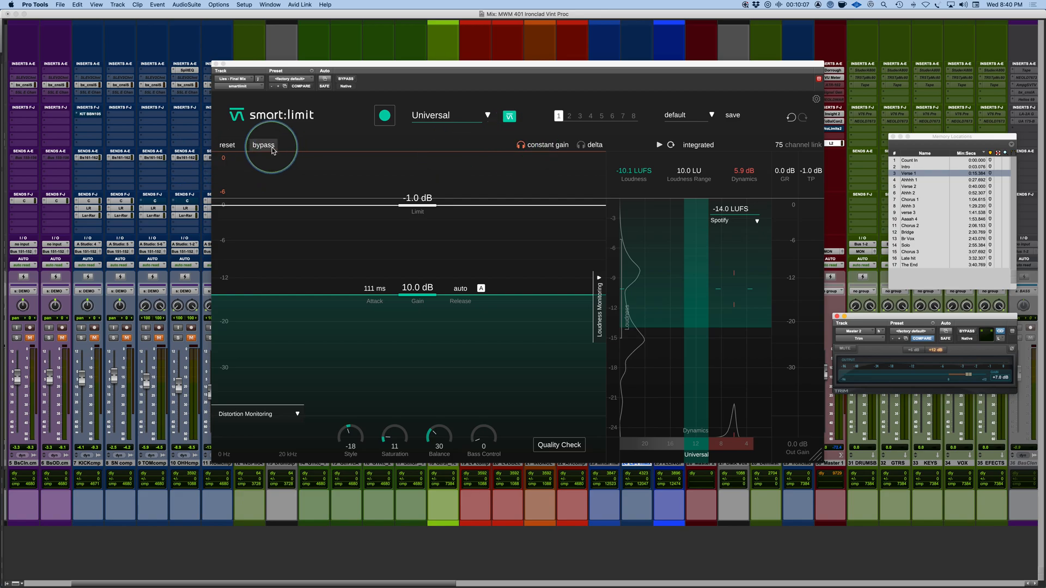
Step: Play the mix and switch smart:limit's bypass on and off repeatedly to compare the limited and unprocessed sound
{"action": "key", "text": "space"}
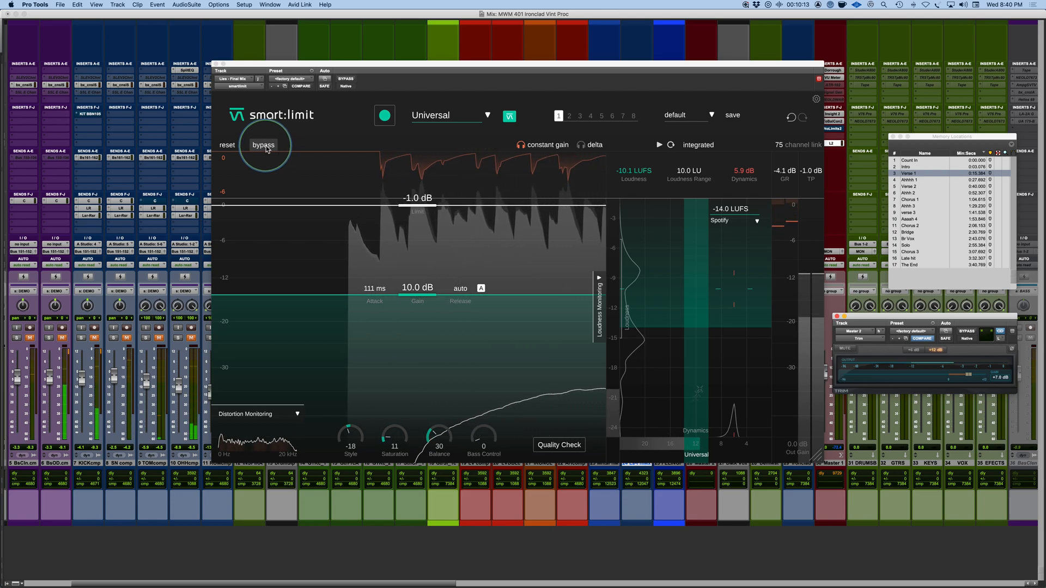
{"action": "left_click", "coordinate": [266, 148]}
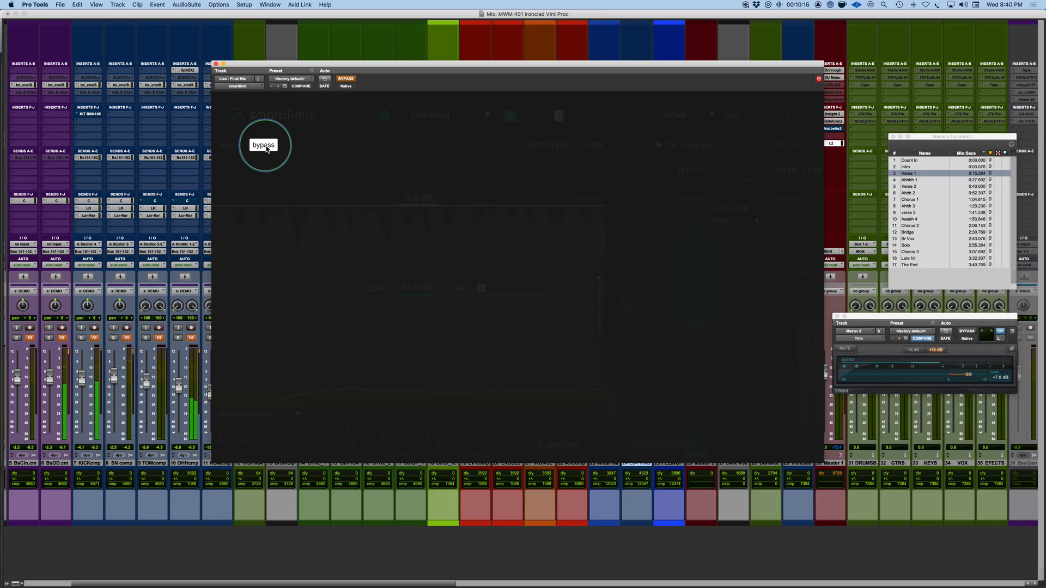
{"action": "left_click", "coordinate": [266, 146]}
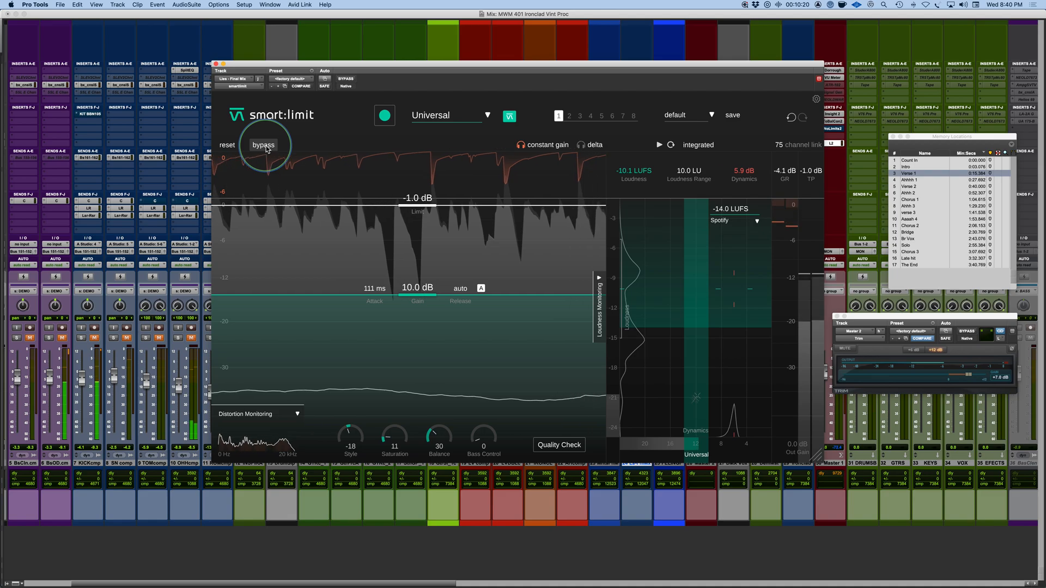
{"action": "left_click", "coordinate": [266, 146]}
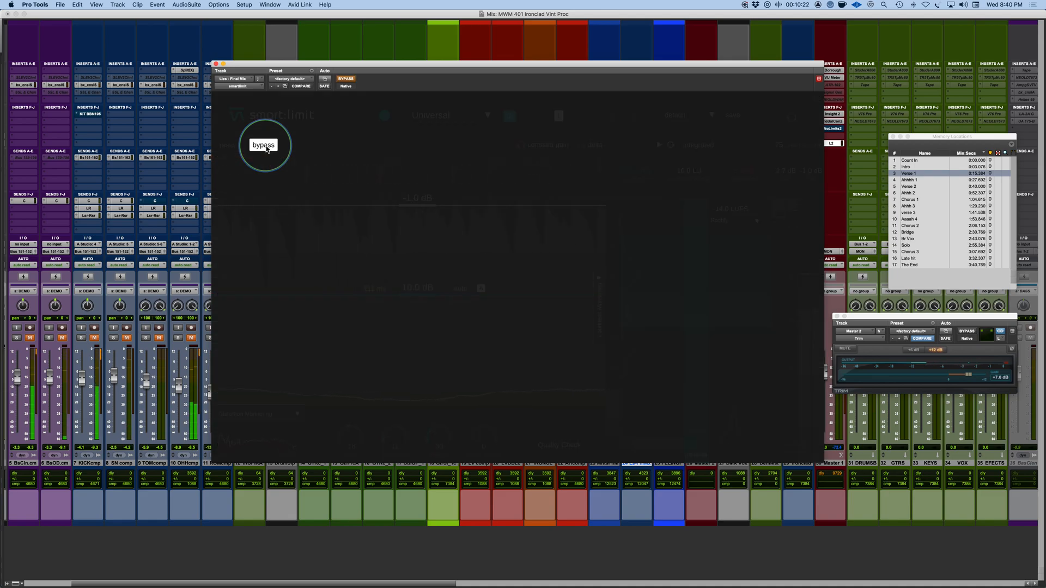
{"action": "left_click", "coordinate": [266, 146]}
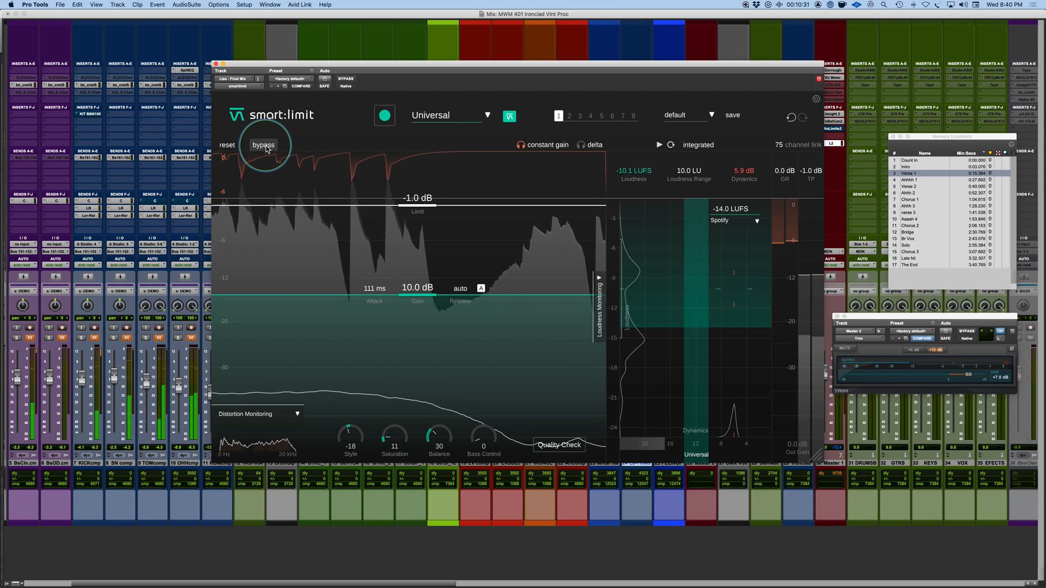
{"action": "left_click", "coordinate": [263, 146]}
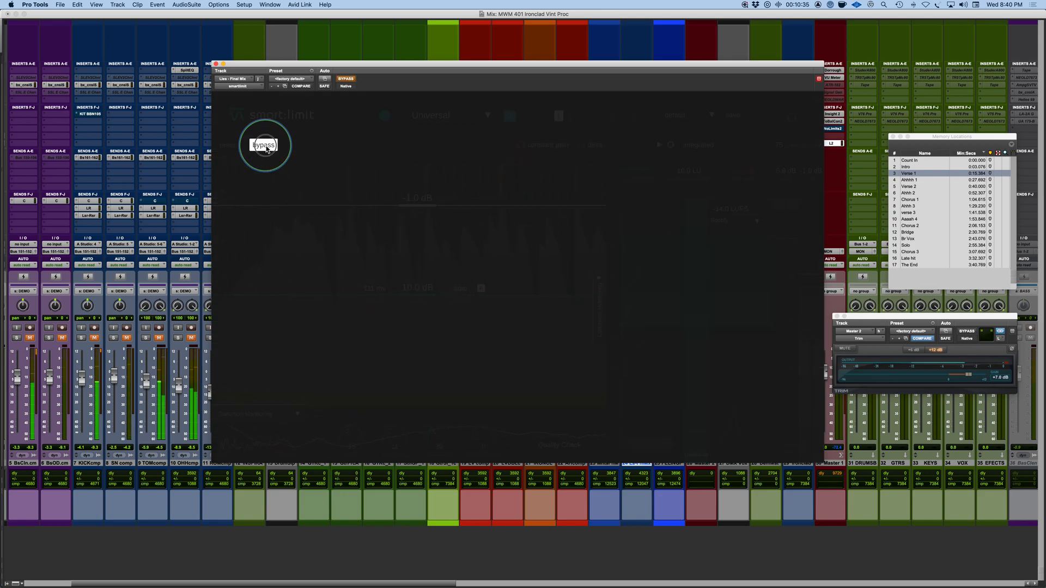
{"action": "left_click", "coordinate": [264, 145]}
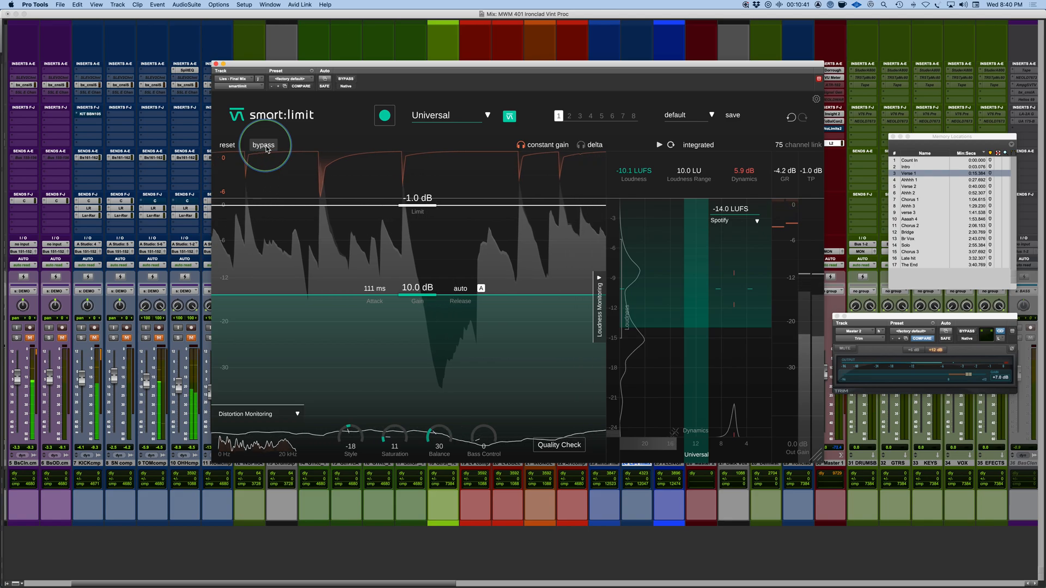
{"action": "left_click", "coordinate": [265, 145]}
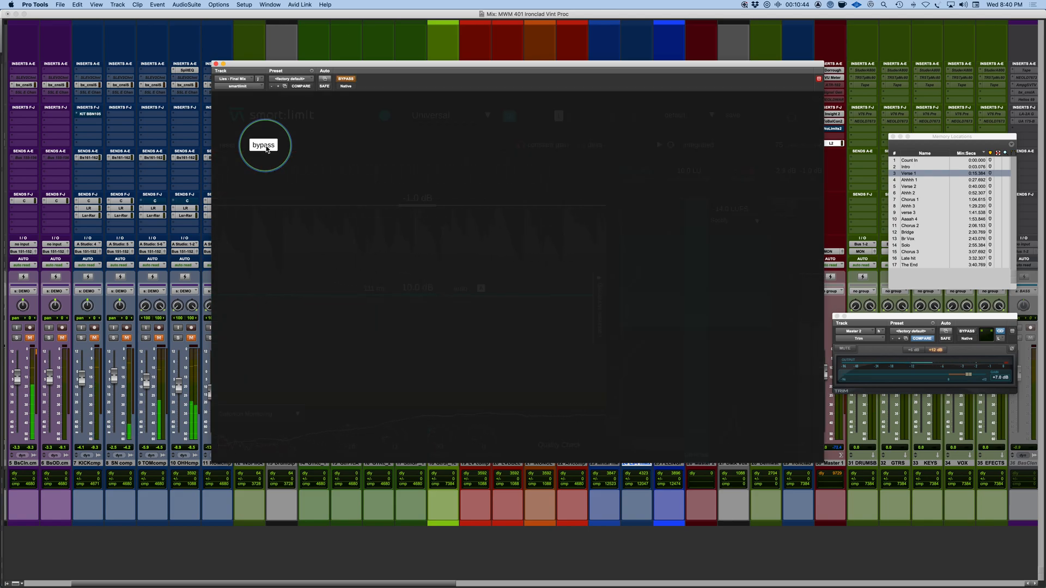
{"action": "left_click", "coordinate": [265, 145]}
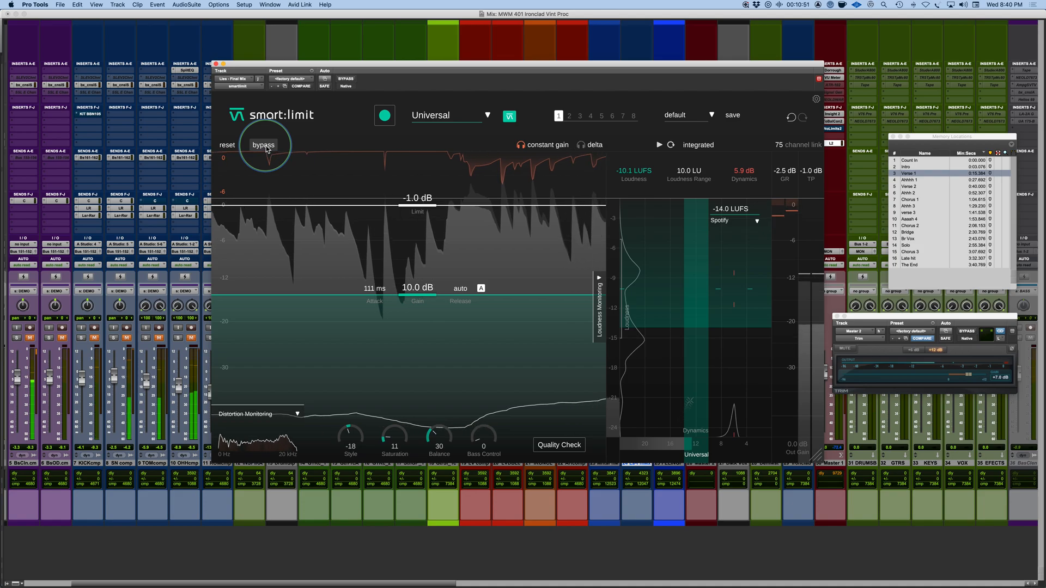
{"action": "left_click", "coordinate": [266, 149]}
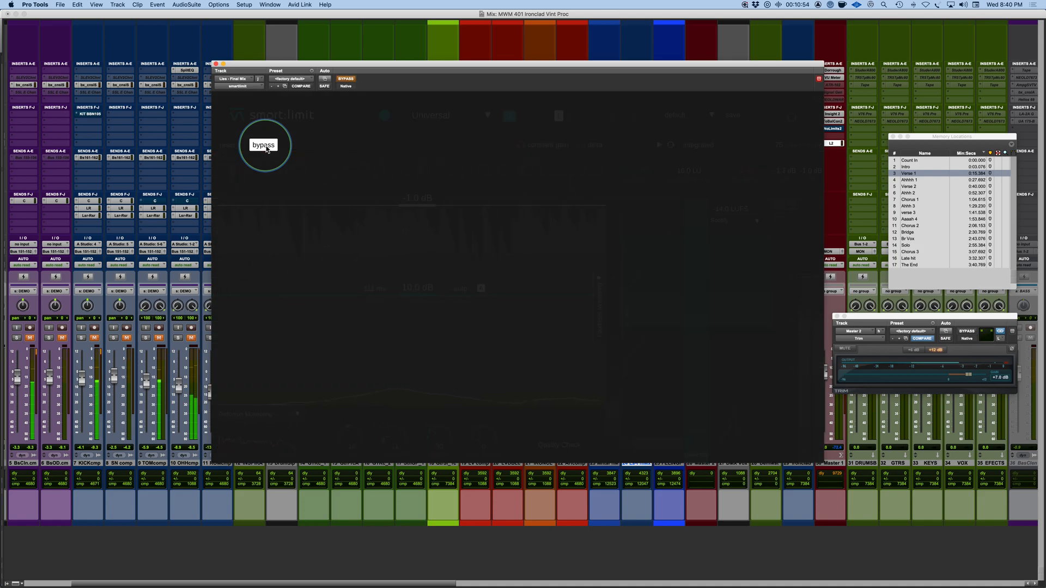
{"action": "left_click", "coordinate": [266, 148]}
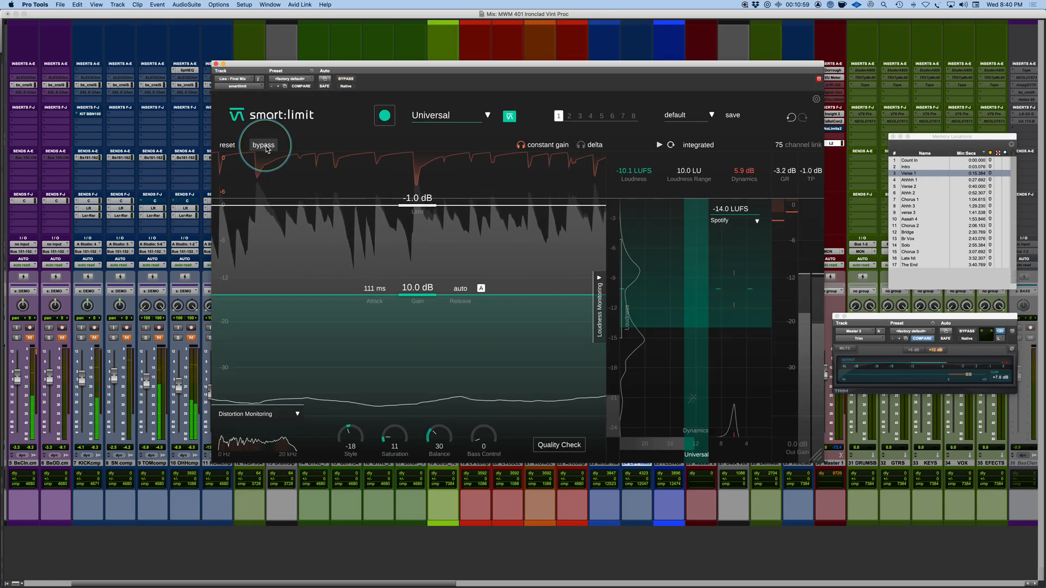
{"action": "left_click", "coordinate": [266, 149]}
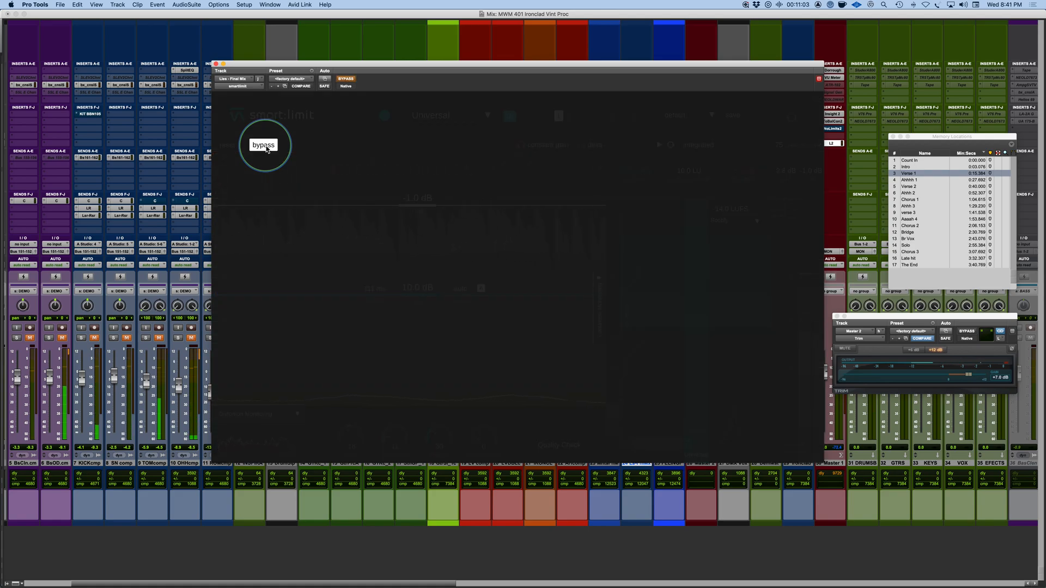
{"action": "left_click", "coordinate": [266, 148]}
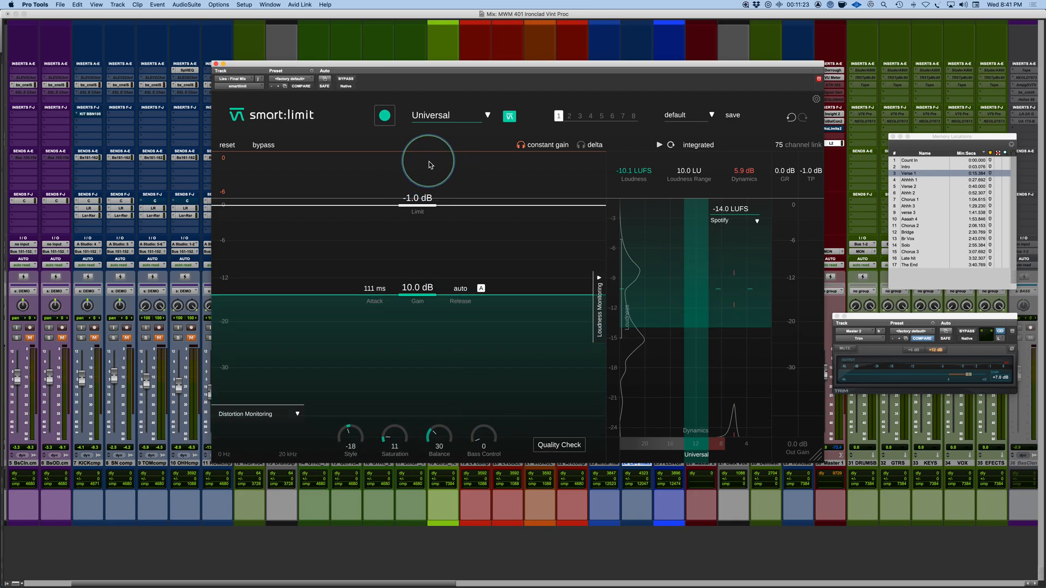
Step: Switch smart:limit to state 2 and, while the mix plays, set its gain to 11.0 dB and attack to 131 ms
{"action": "left_click", "coordinate": [572, 118]}
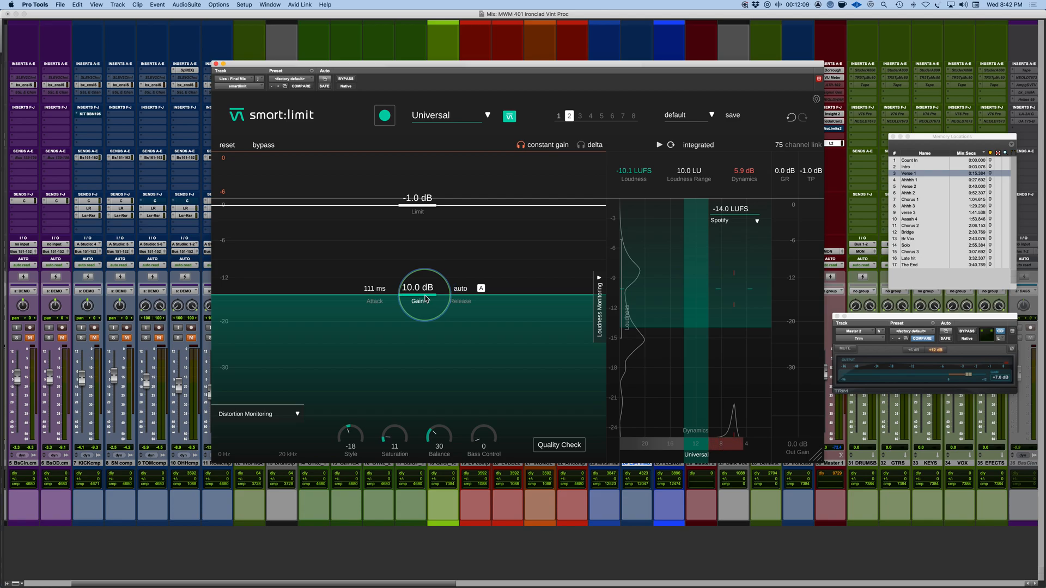
{"action": "key", "text": "space"}
{"action": "left_click_drag", "start_coordinate": [426, 299], "coordinate": [426, 293]}
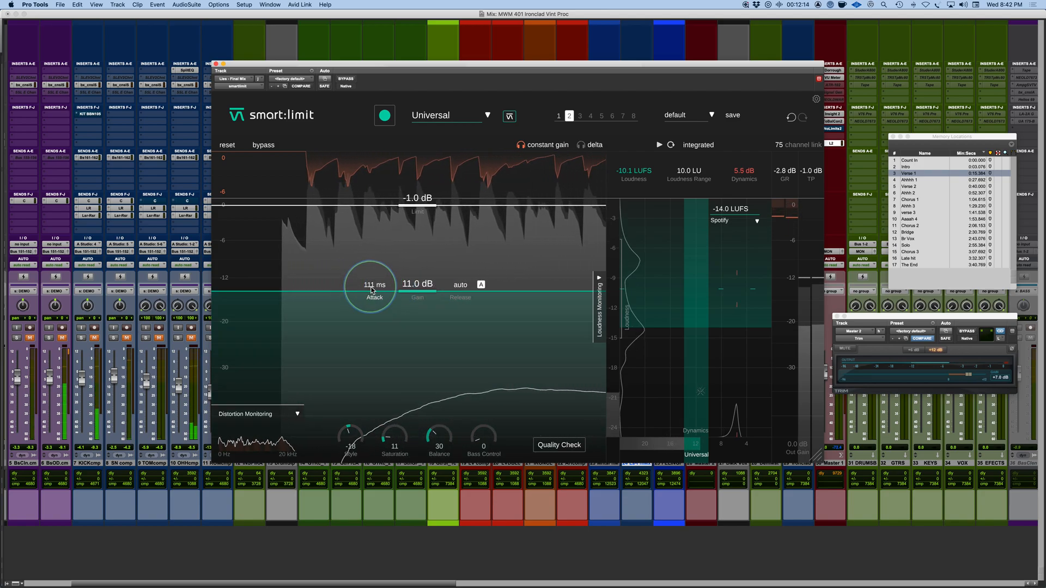
{"action": "mouse_move", "coordinate": [372, 290]}
{"action": "left_mouse_down"}
{"action": "mouse_move", "coordinate": [364, 360]}
{"action": "mouse_move", "coordinate": [367, 297]}
{"action": "mouse_move", "coordinate": [379, 293]}
{"action": "mouse_move", "coordinate": [372, 288]}
{"action": "left_mouse_up"}
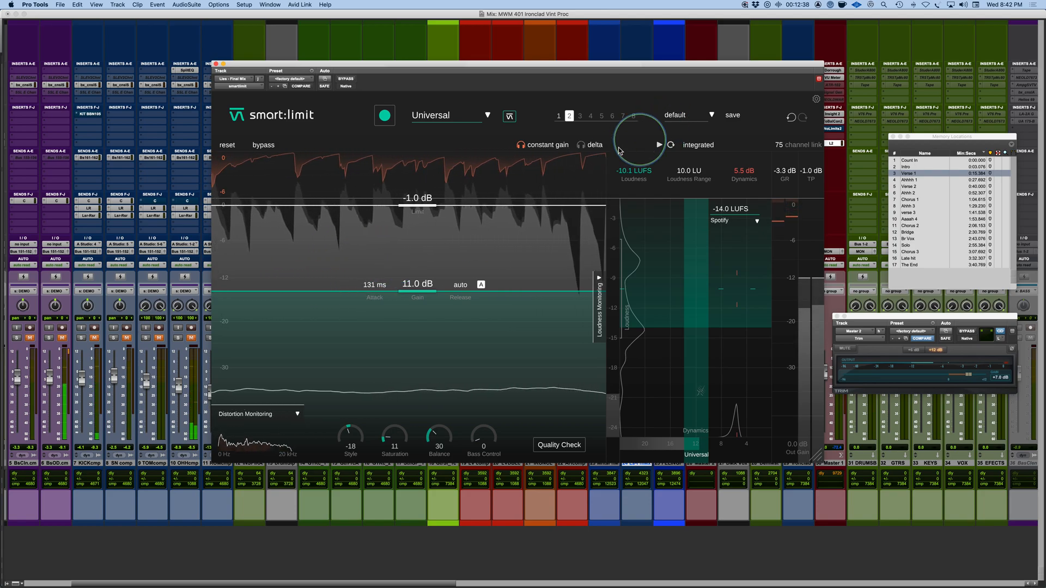
Step: Compare state 1 with state 2 during playback, stay on state 2 and stop the mix
{"action": "left_click", "coordinate": [558, 116]}
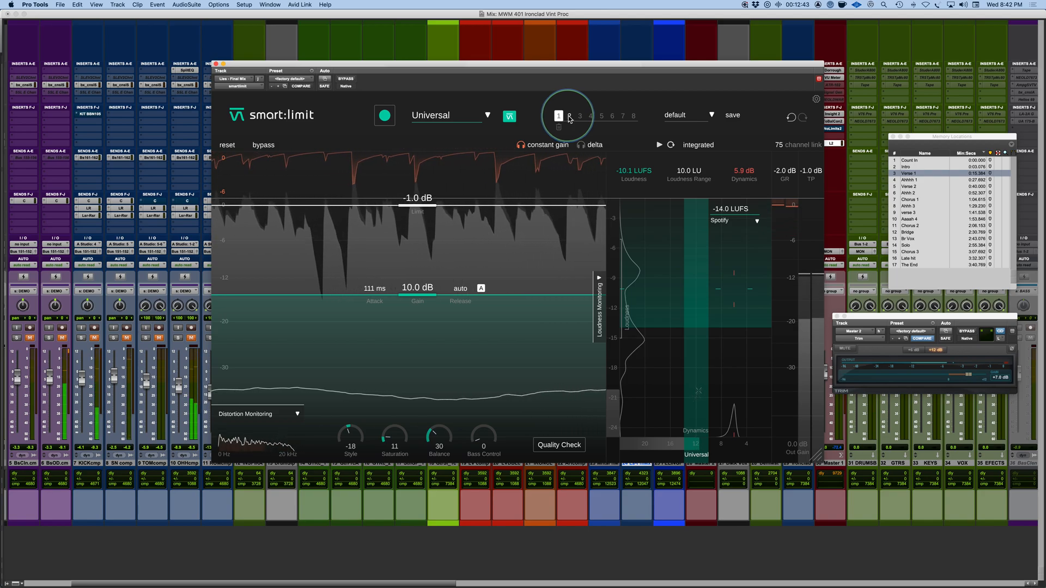
{"action": "left_click", "coordinate": [570, 117]}
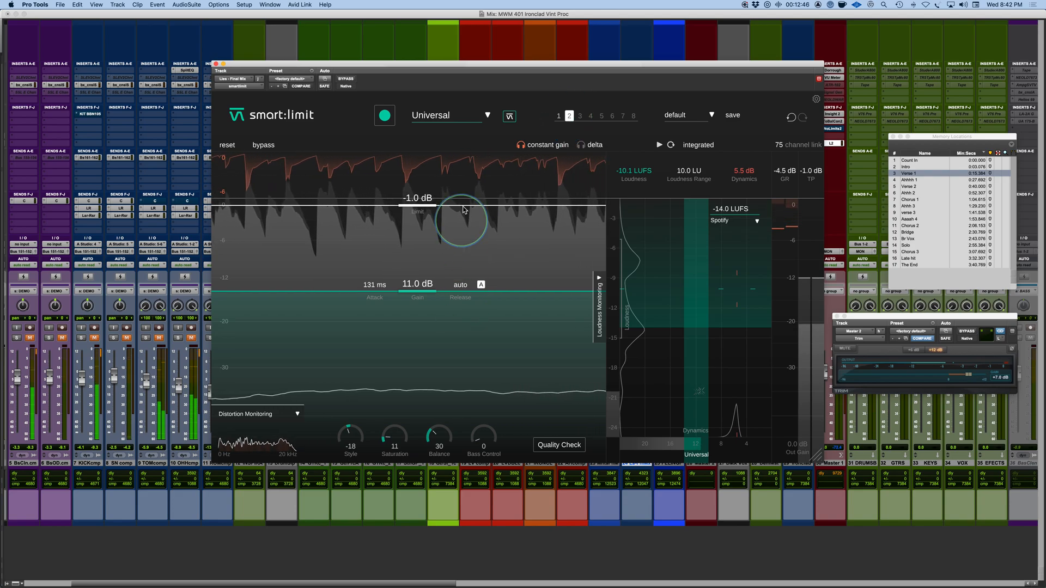
{"action": "key", "text": "space"}
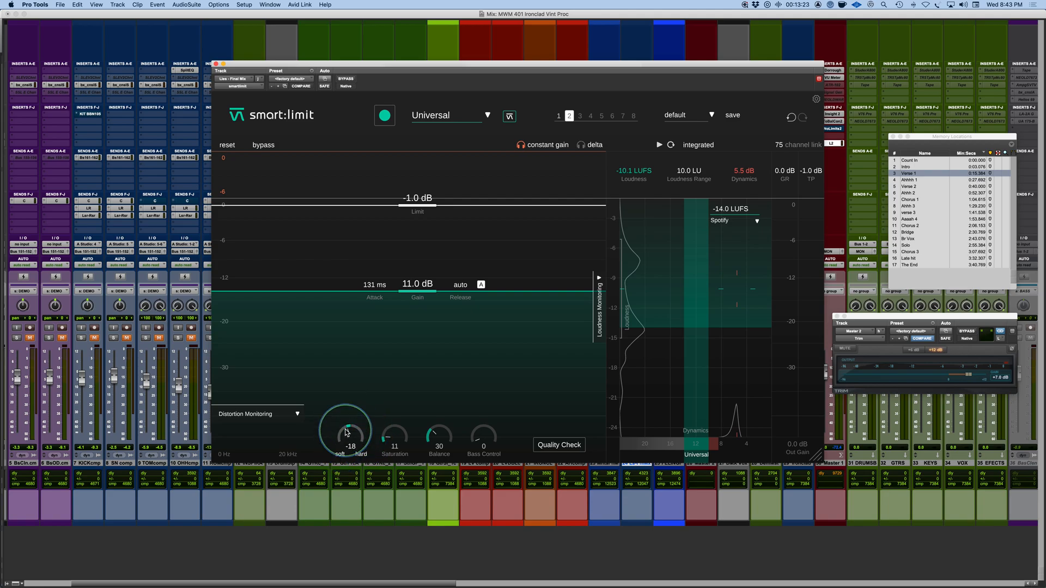
Step: Audition the Style control across its range during playback, set Style to 77 and bring Saturation to 9
{"action": "key", "text": "space"}
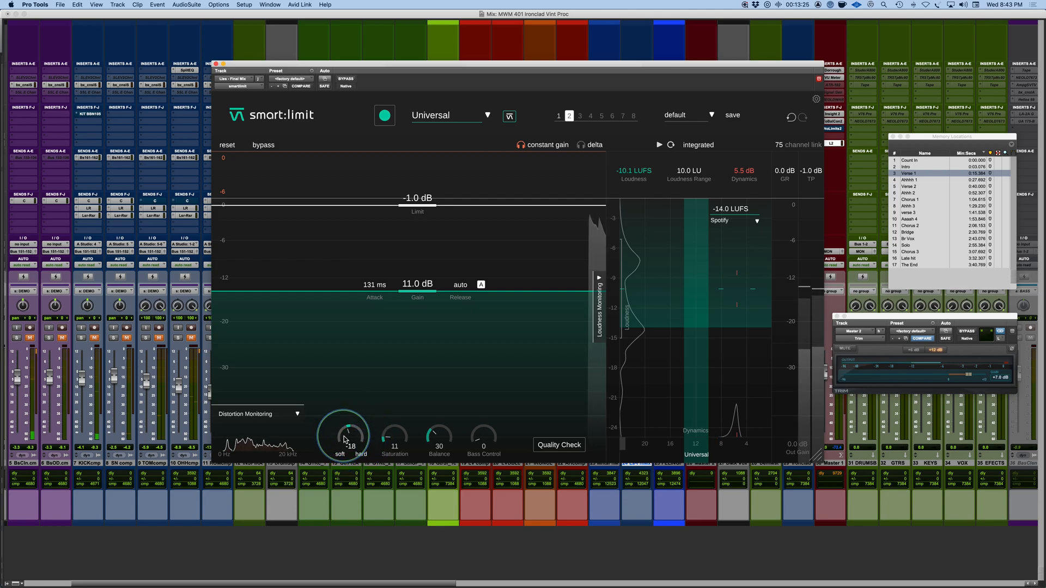
{"action": "left_click_drag", "start_coordinate": [344, 439], "coordinate": [352, 360]}
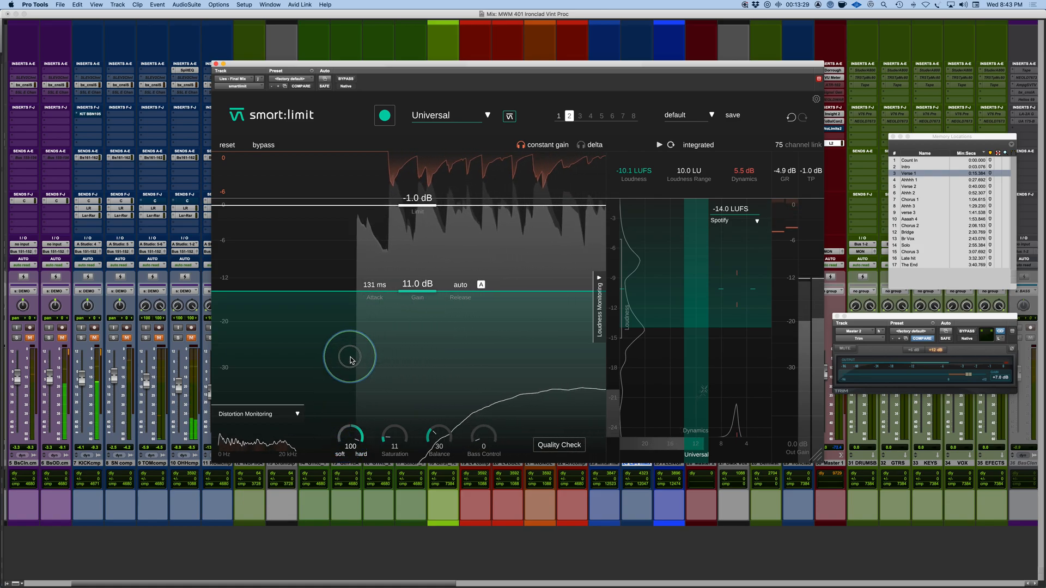
{"action": "left_click_drag", "start_coordinate": [350, 360], "coordinate": [348, 457]}
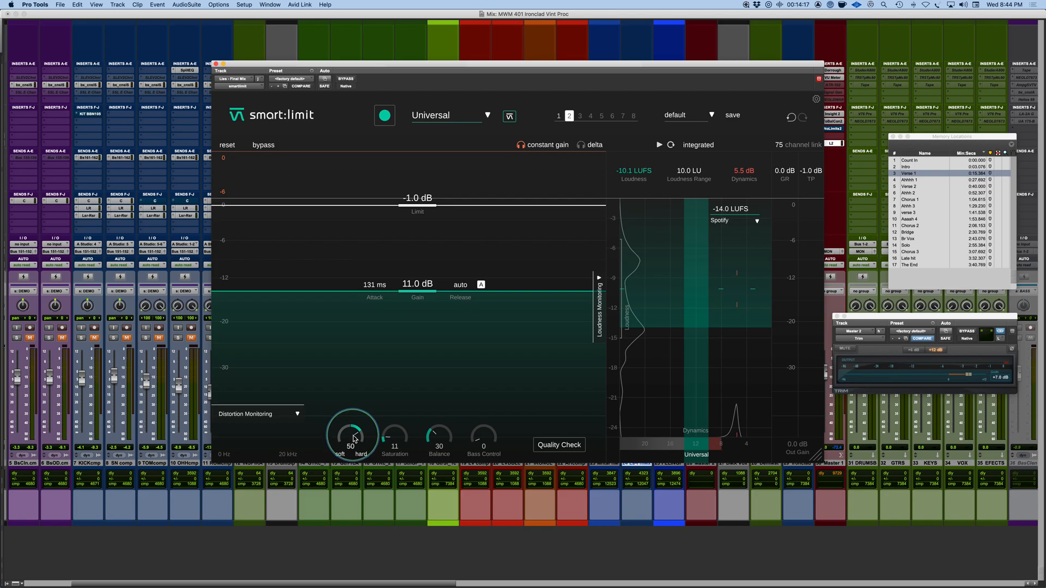
{"action": "key", "text": "space"}
{"action": "left_click_drag", "start_coordinate": [350, 441], "coordinate": [402, 341]}
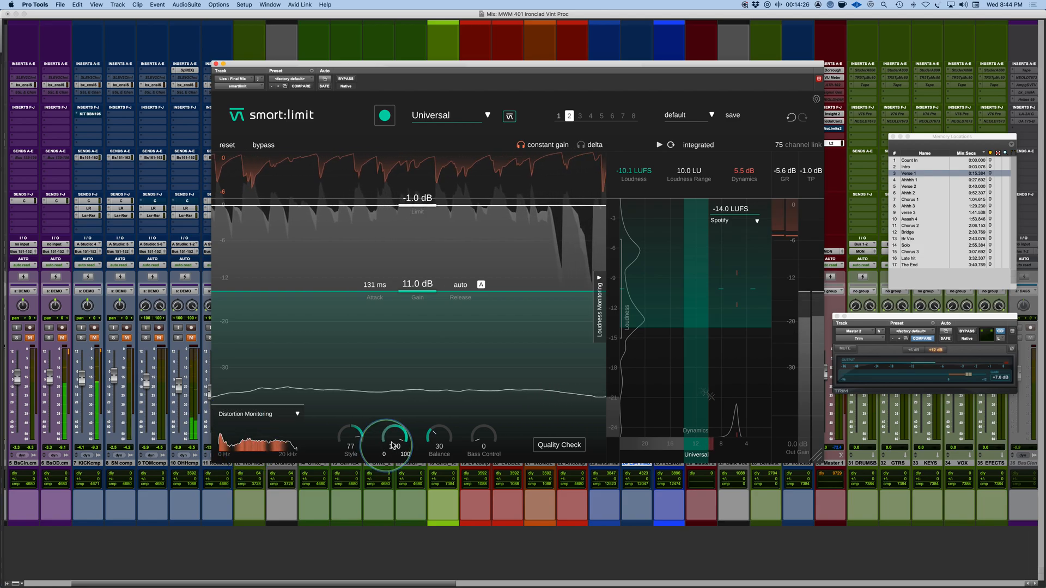
{"action": "left_click_drag", "start_coordinate": [393, 445], "coordinate": [386, 529]}
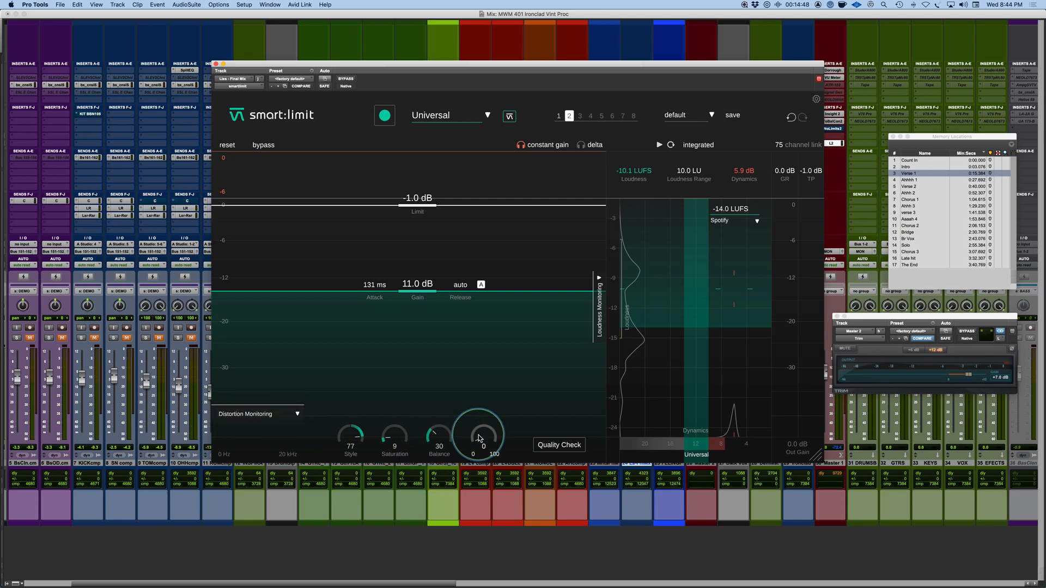
Step: Set Bass Control to 12 while the mix plays and check state 1 against state 2
{"action": "key", "text": "space"}
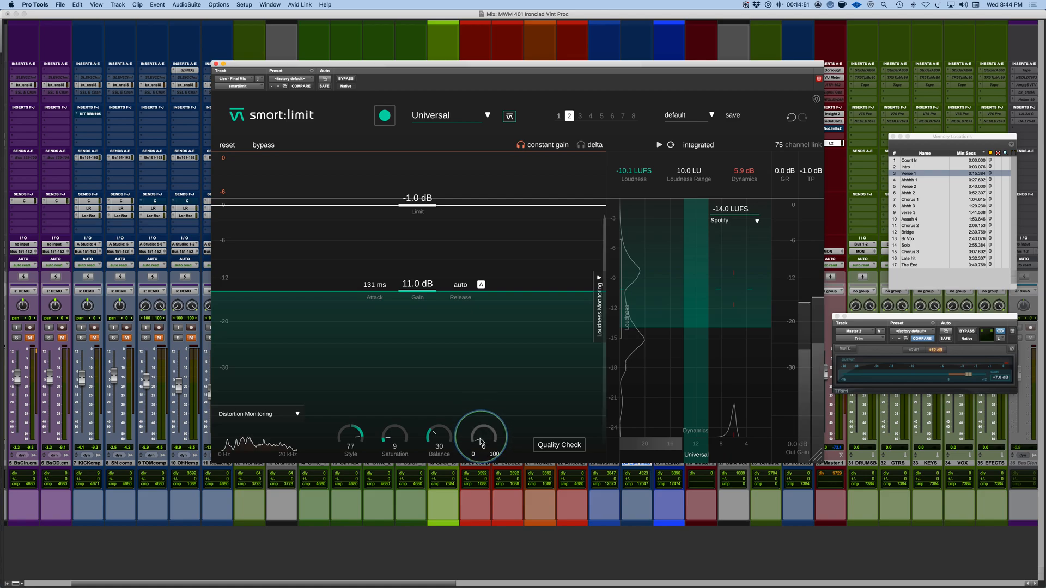
{"action": "mouse_move", "coordinate": [483, 441]}
{"action": "left_mouse_down"}
{"action": "mouse_move", "coordinate": [485, 351]}
{"action": "mouse_move", "coordinate": [487, 433]}
{"action": "left_mouse_up"}
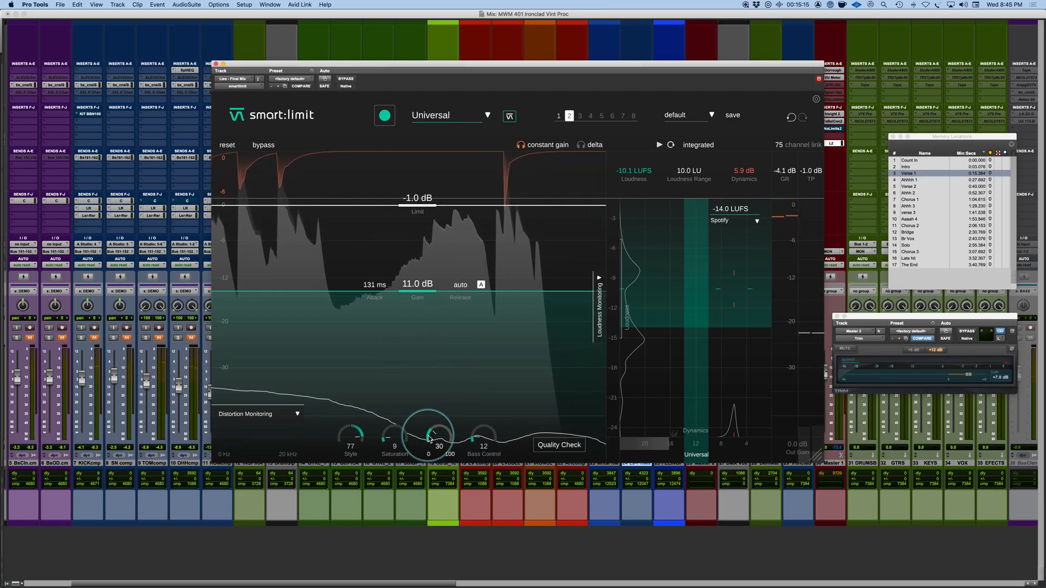
{"action": "left_click", "coordinate": [558, 116]}
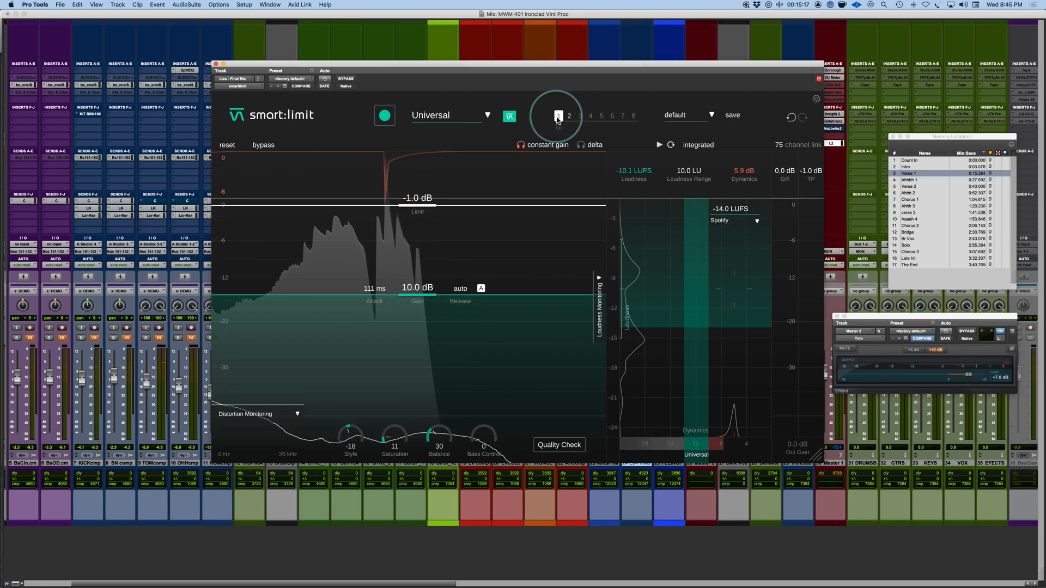
{"action": "left_click", "coordinate": [569, 116]}
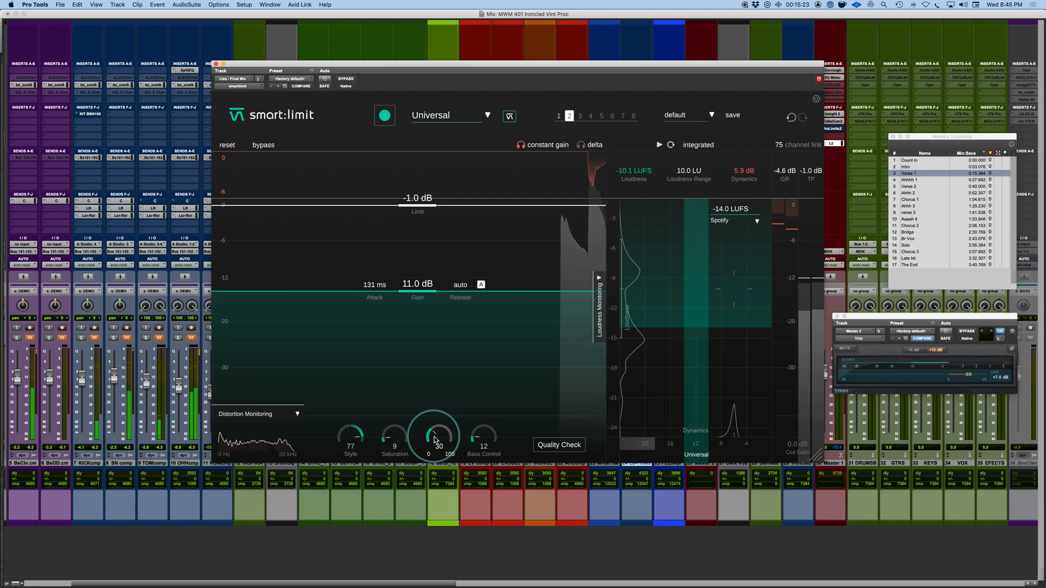
Step: Audition Balance at 100 and at its low end, settling on 7
{"action": "left_click_drag", "start_coordinate": [436, 440], "coordinate": [444, 356]}
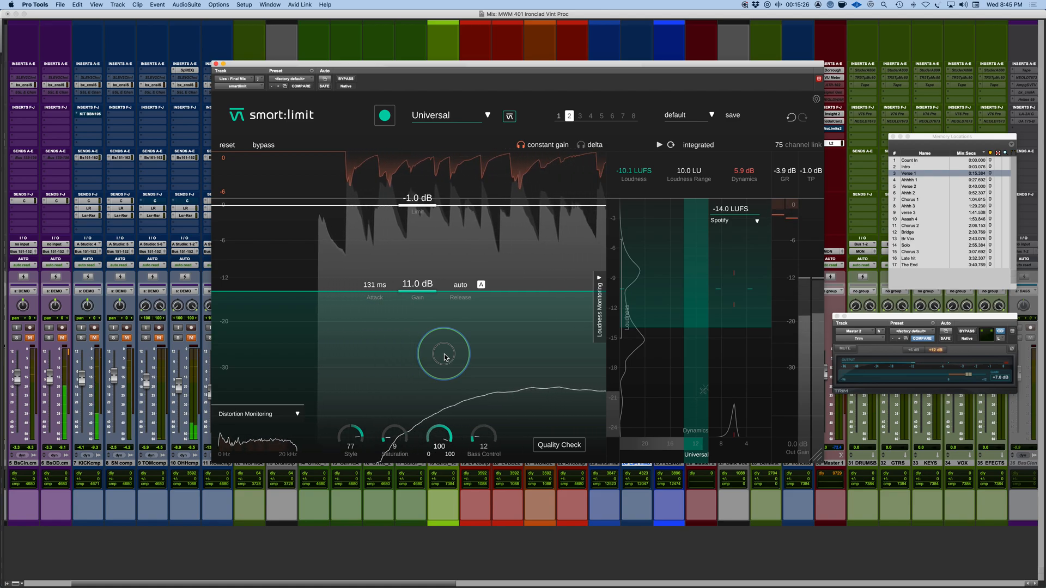
{"action": "left_click_drag", "start_coordinate": [444, 357], "coordinate": [443, 419]}
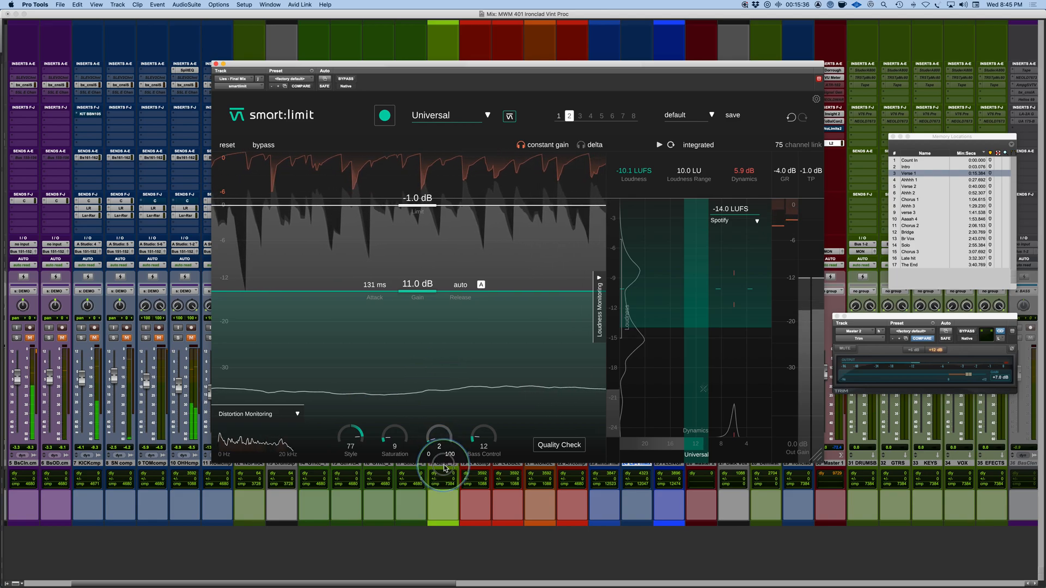
{"action": "left_click_drag", "start_coordinate": [445, 468], "coordinate": [445, 463]}
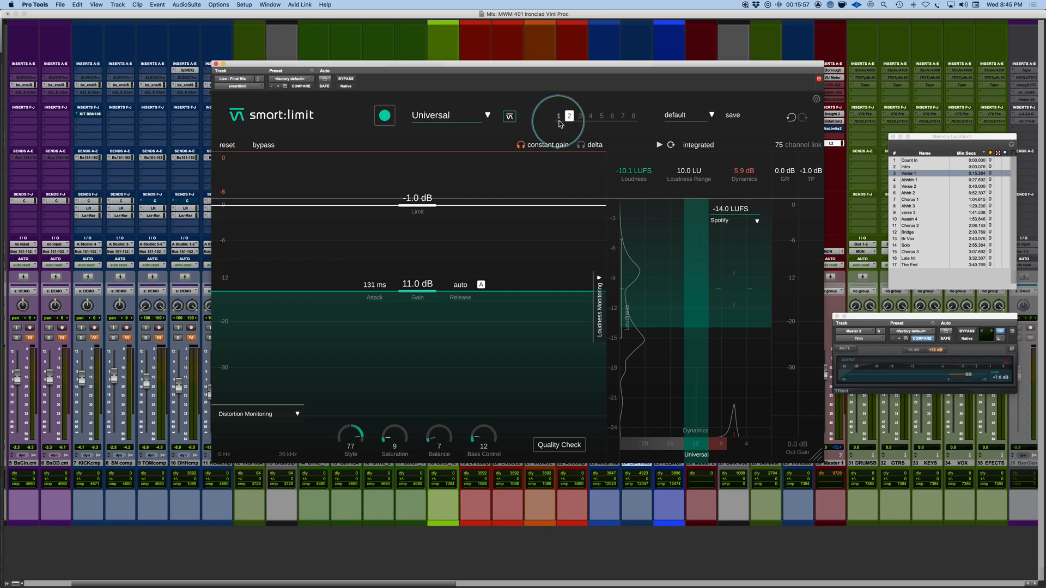
Step: Play the mix and alternate between states 1 and 2 to compare the learned and customised limiter settings
{"action": "key", "text": "space"}
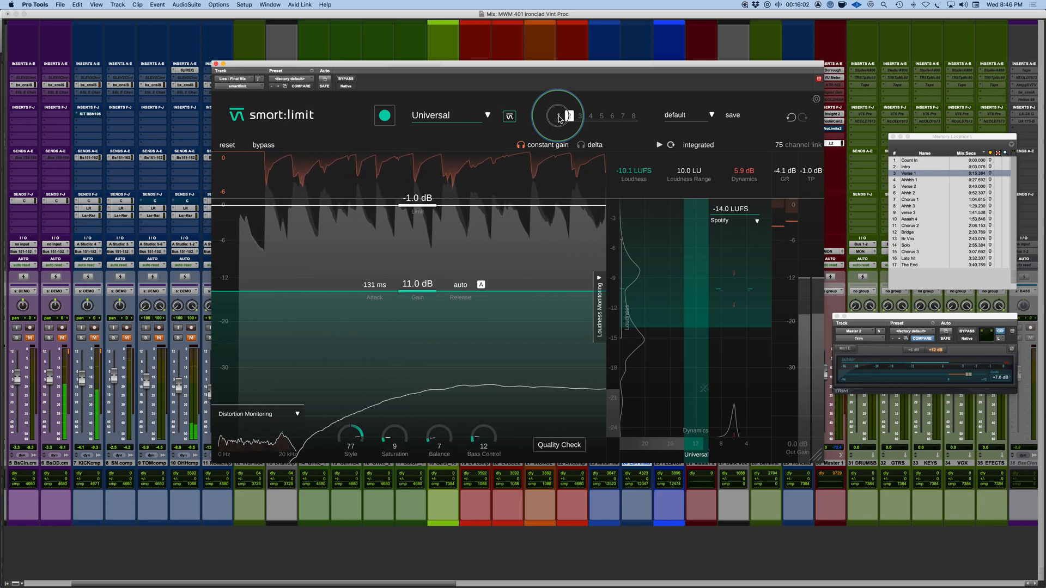
{"action": "left_click", "coordinate": [558, 117]}
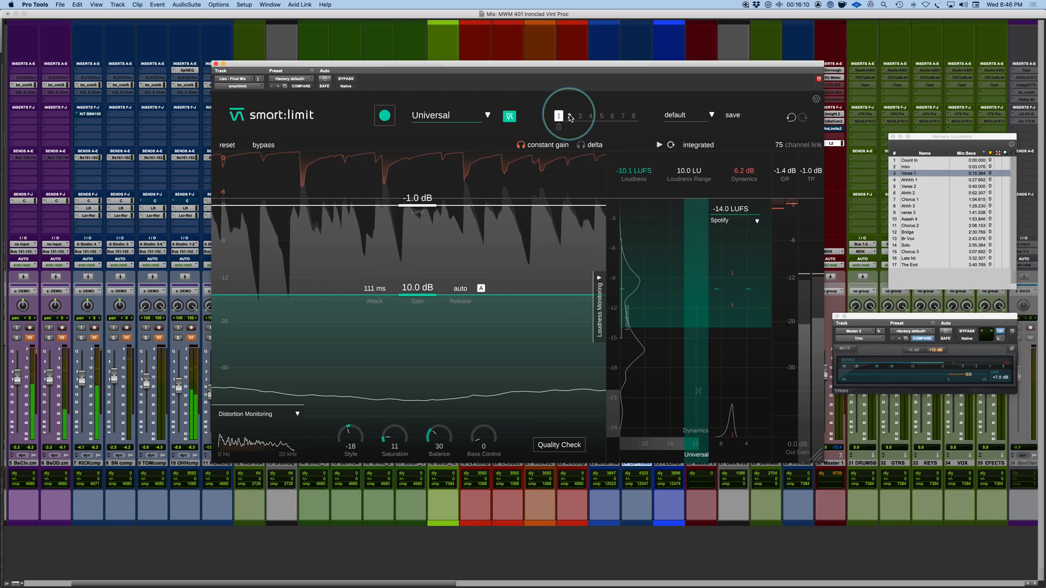
{"action": "left_click", "coordinate": [569, 116]}
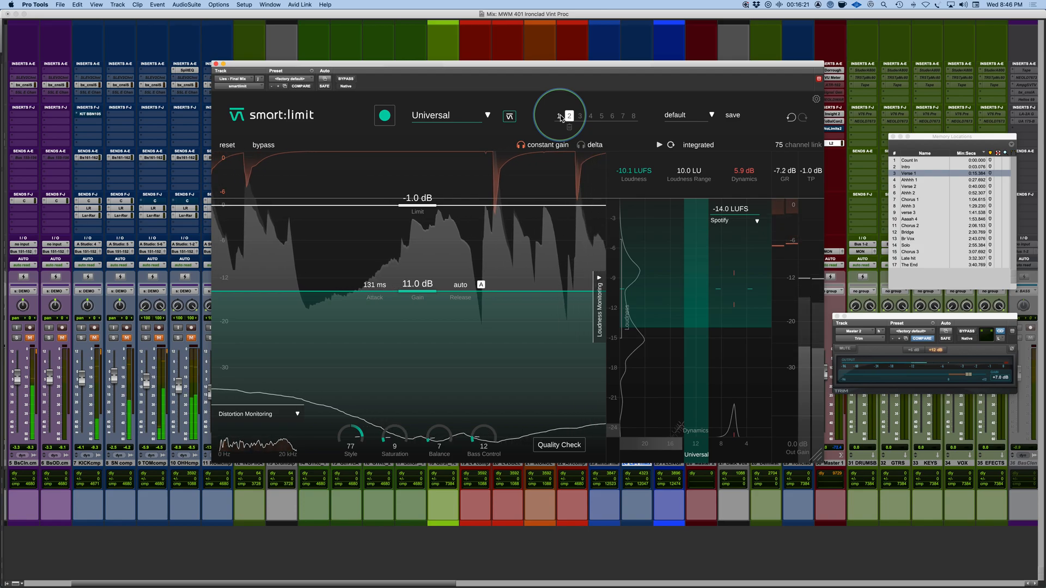
{"action": "left_click", "coordinate": [559, 116]}
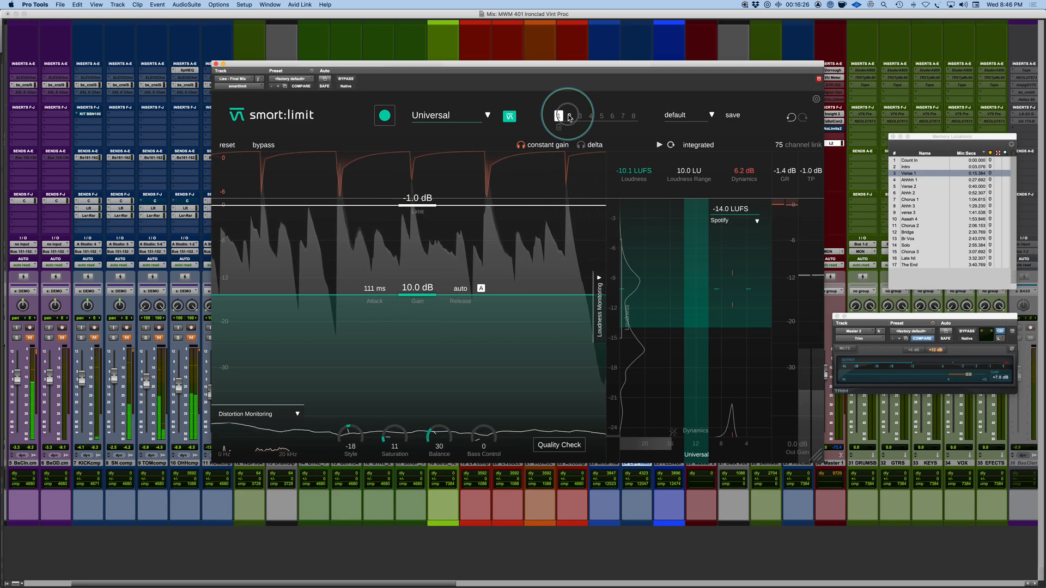
Step: Keep switching between smart:limit states 1 and 2 during playback to compare their sound, finishing on state 2
{"action": "left_click", "coordinate": [569, 116]}
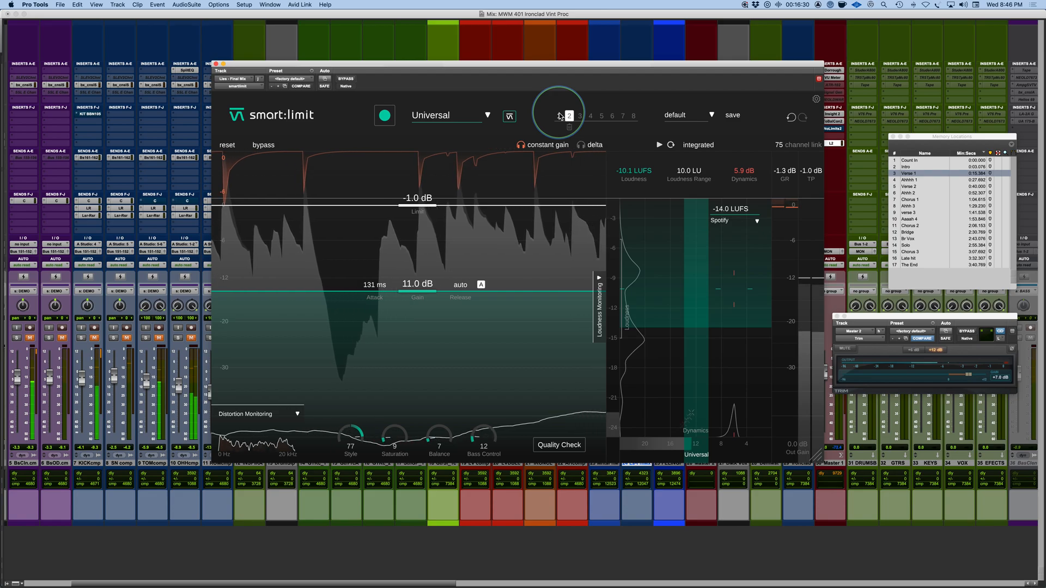
{"action": "left_click", "coordinate": [559, 116]}
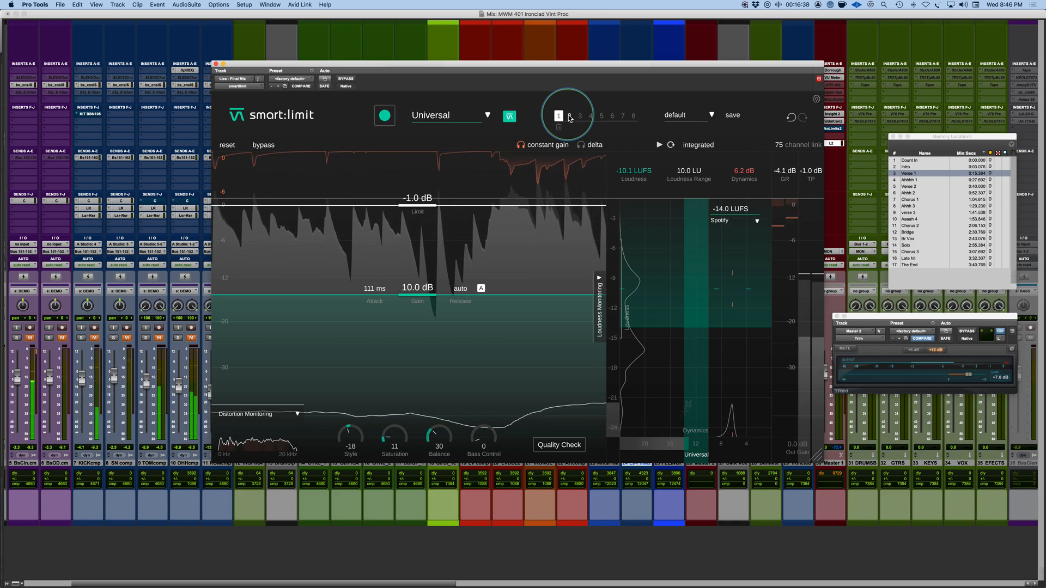
{"action": "left_click", "coordinate": [569, 116]}
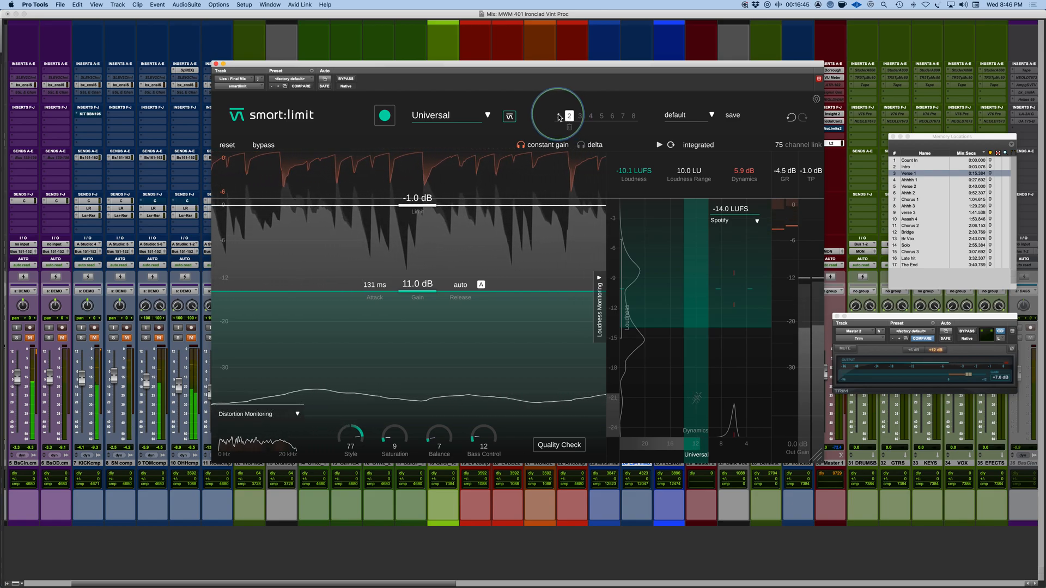
{"action": "left_click", "coordinate": [558, 116]}
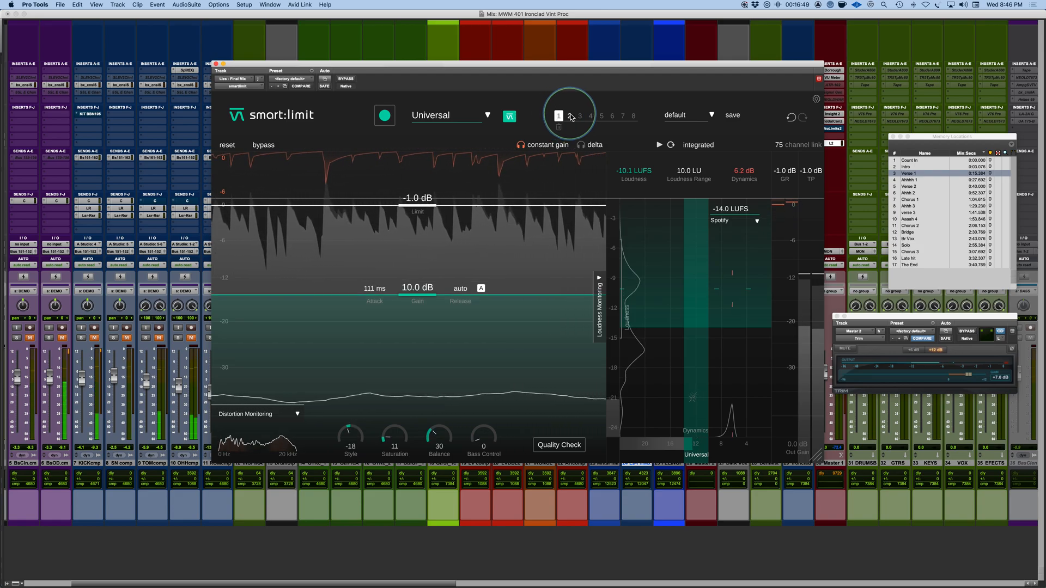
{"action": "left_click", "coordinate": [569, 116]}
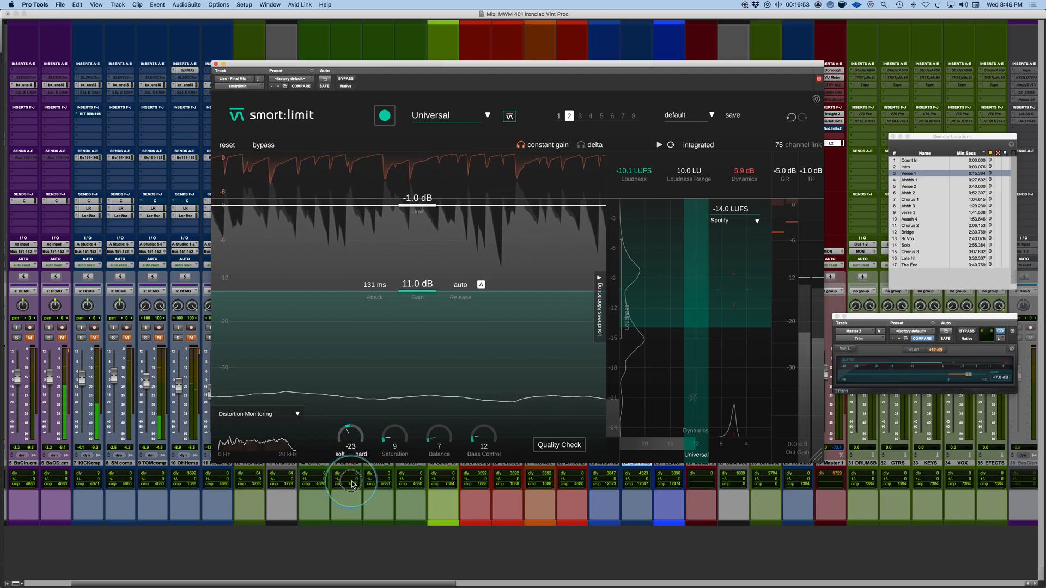
Step: Set state 2's Style to -24 and compare it with state 1 during playback, returning to state 2
{"action": "left_click_drag", "start_coordinate": [352, 489], "coordinate": [358, 465]}
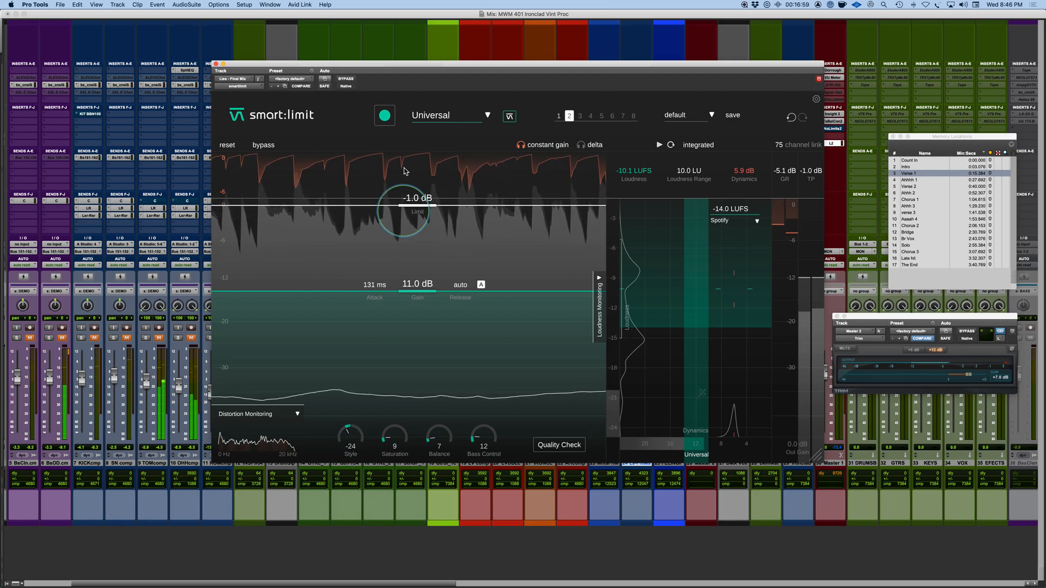
{"action": "left_click", "coordinate": [559, 115]}
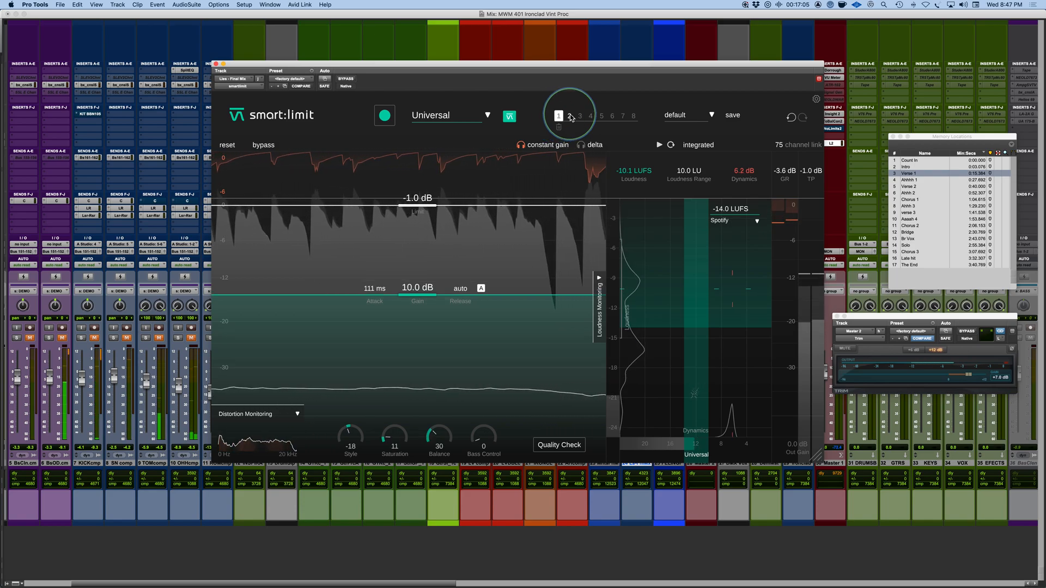
{"action": "left_click", "coordinate": [570, 116]}
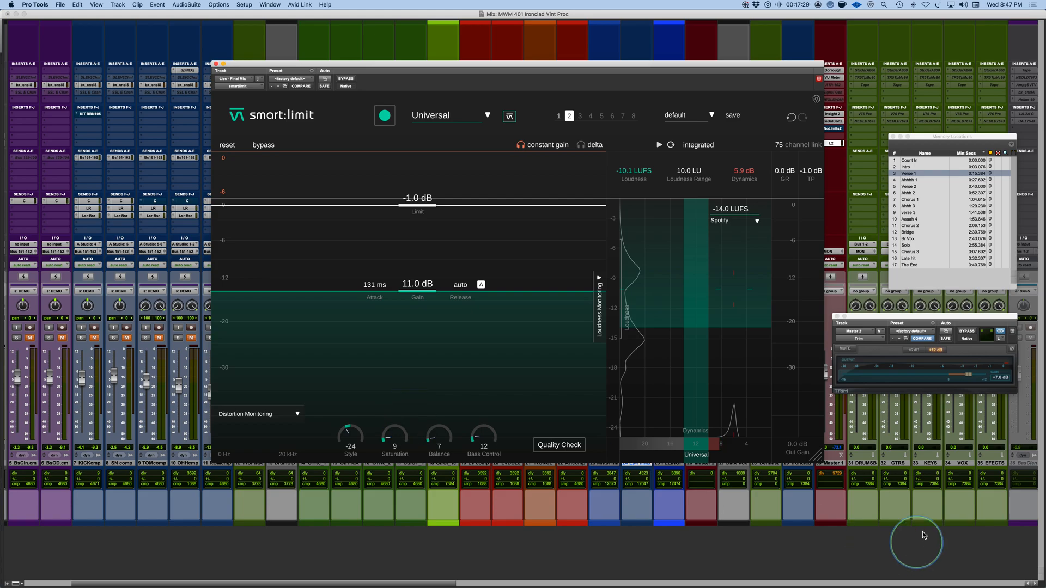
Step: Bypass the Trim plug-in on Master 2 and turn off constant gain in smart:limit
{"action": "left_click", "coordinate": [975, 333]}
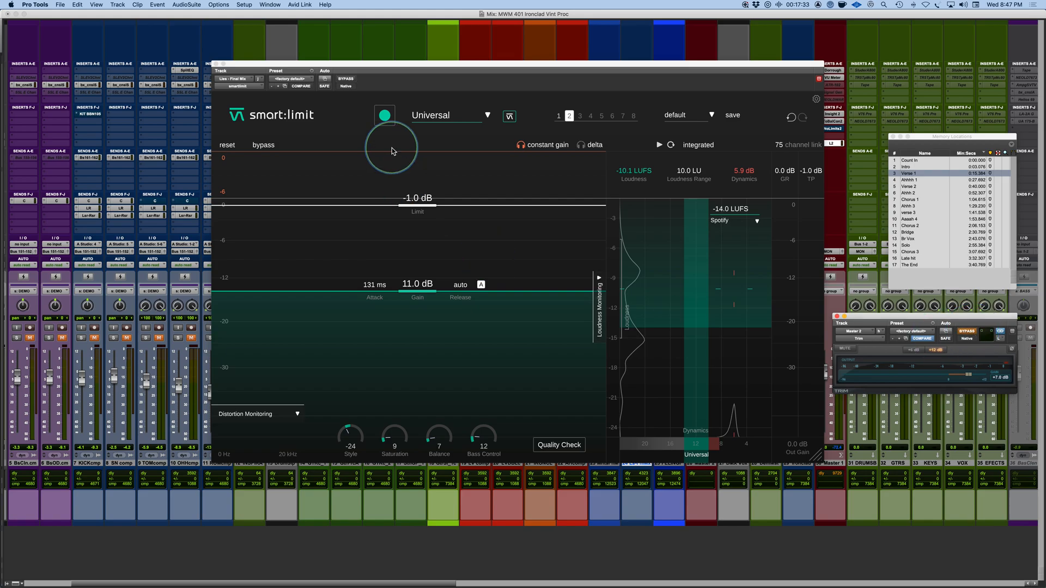
{"action": "left_click", "coordinate": [533, 147]}
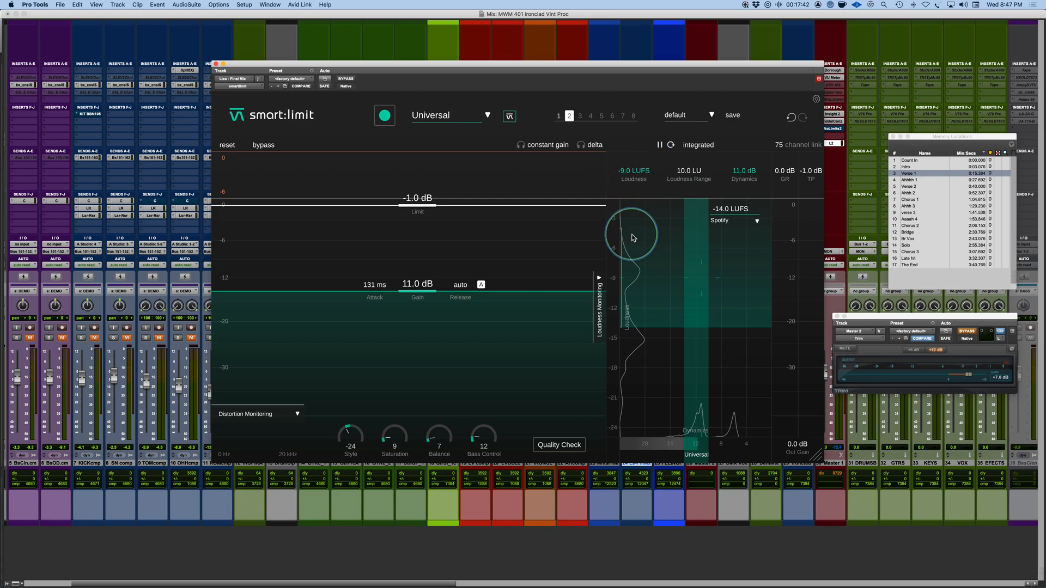
Step: Measure the mix's integrated loudness, and view the momentary loudness before returning the readout to integrated
{"action": "key", "text": "space"}
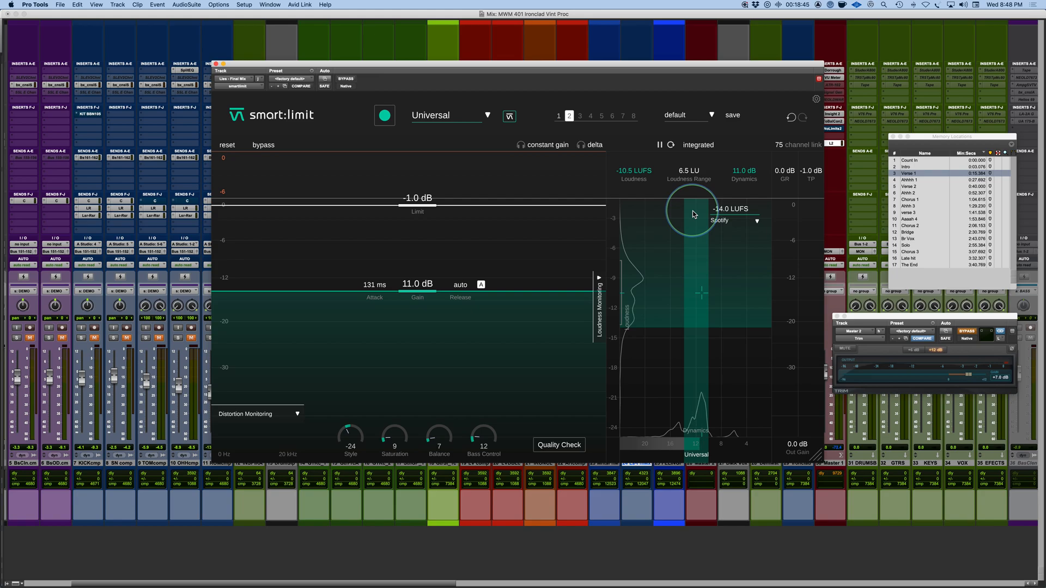
{"action": "left_click", "coordinate": [695, 146]}
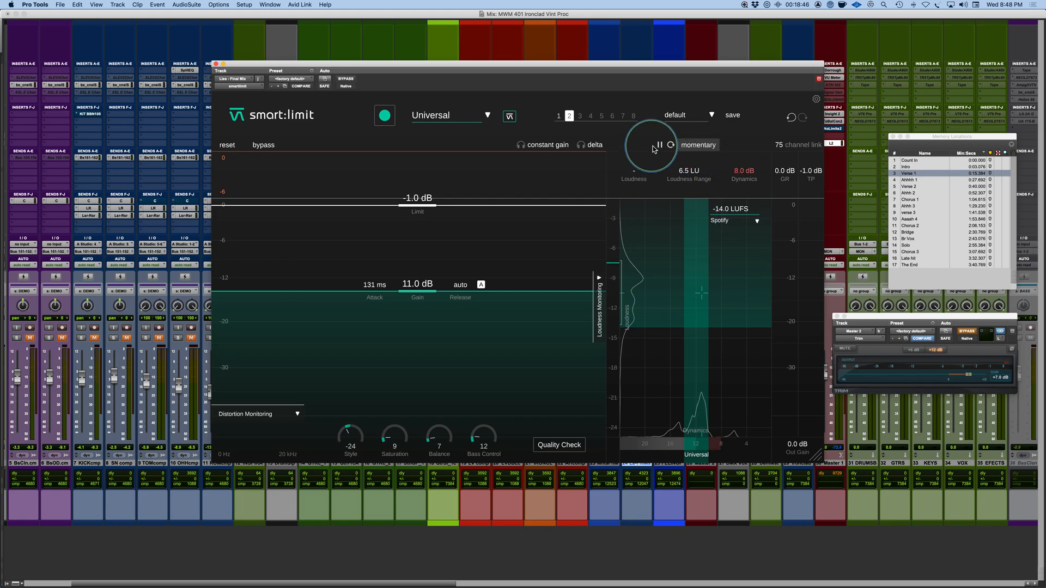
{"action": "left_click", "coordinate": [697, 149]}
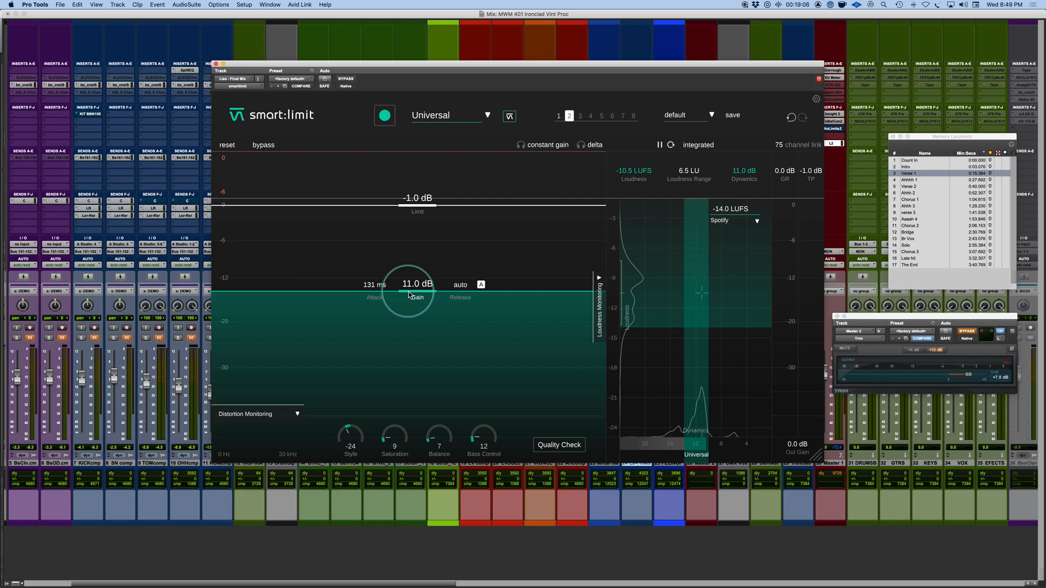
Step: Run the Quality Check against the Spotify target while the mix plays, and stop playback with its feedback showing
{"action": "left_click", "coordinate": [560, 450]}
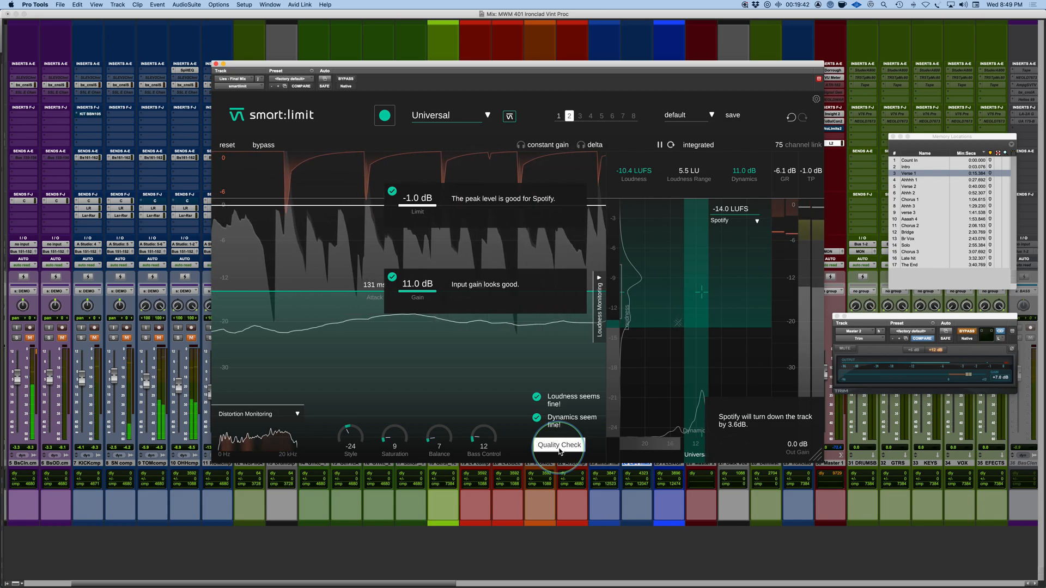
{"action": "left_click", "coordinate": [559, 446]}
{"action": "left_click", "coordinate": [560, 449]}
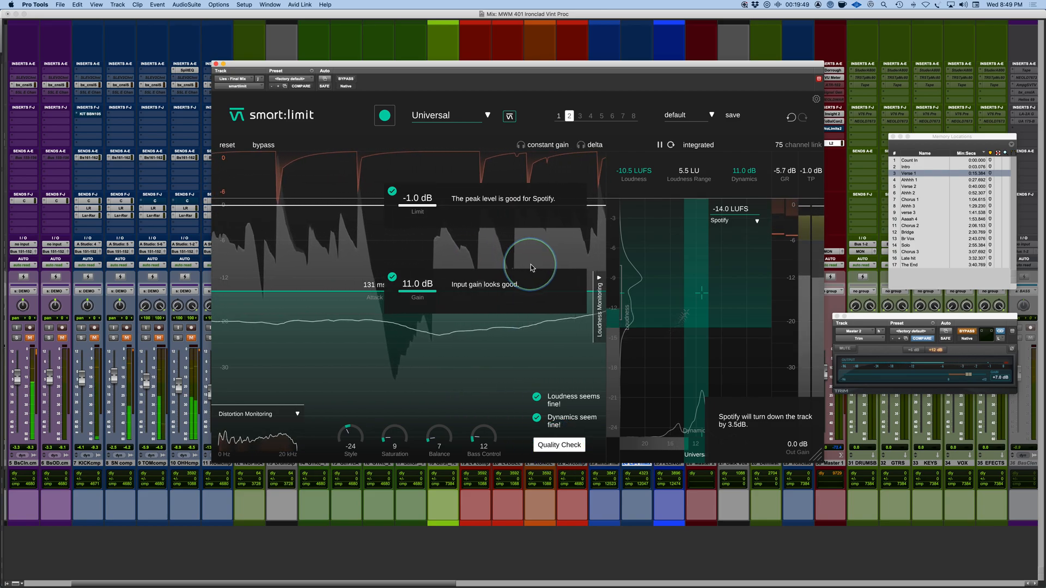
{"action": "key", "text": "space"}
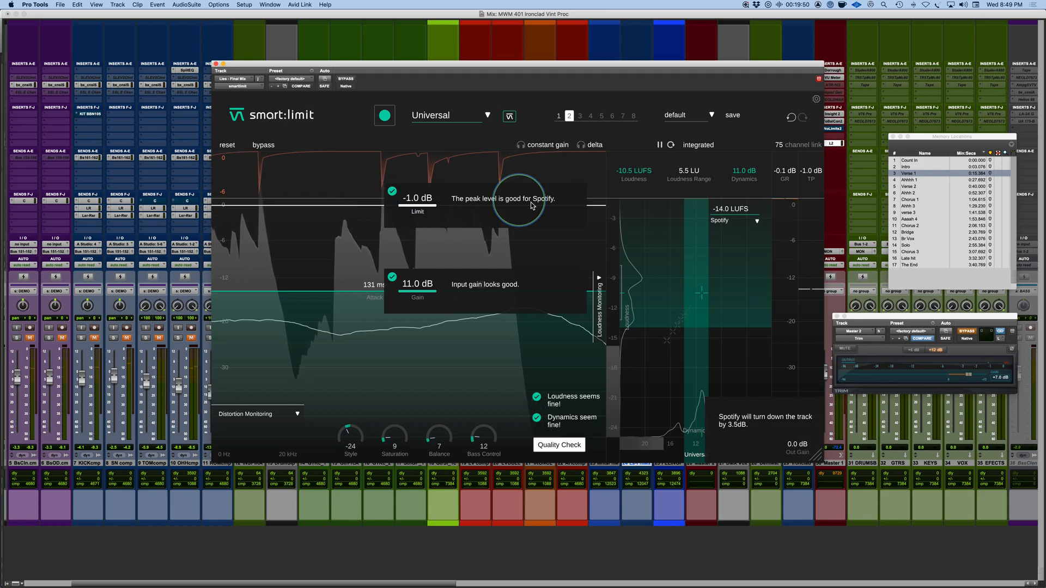
Step: Close the Quality Check feedback and switch to the Plugin of the Week presentation slide
{"action": "left_click", "coordinate": [561, 446]}
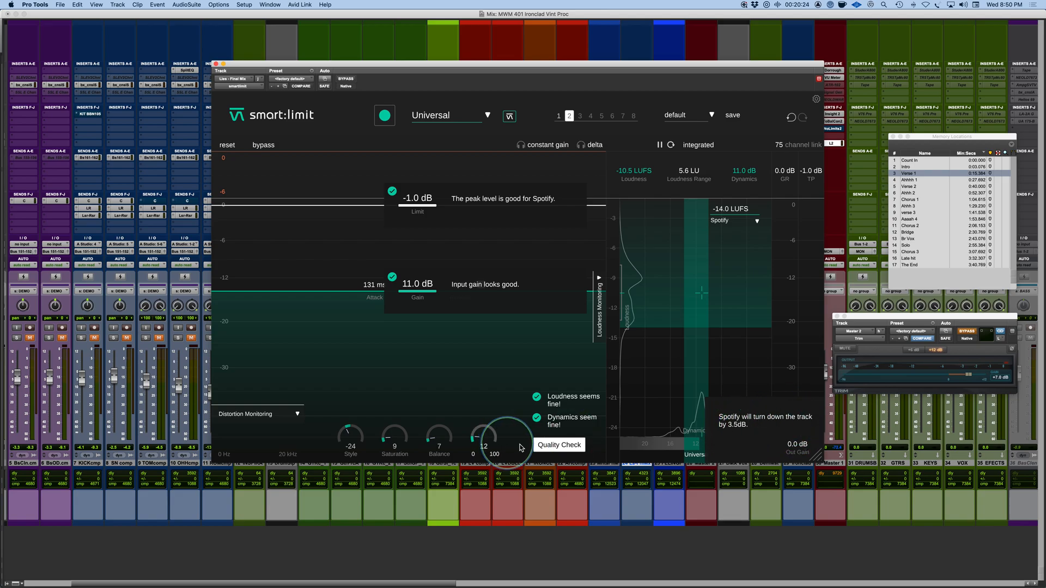
{"action": "left_click", "coordinate": [551, 449]}
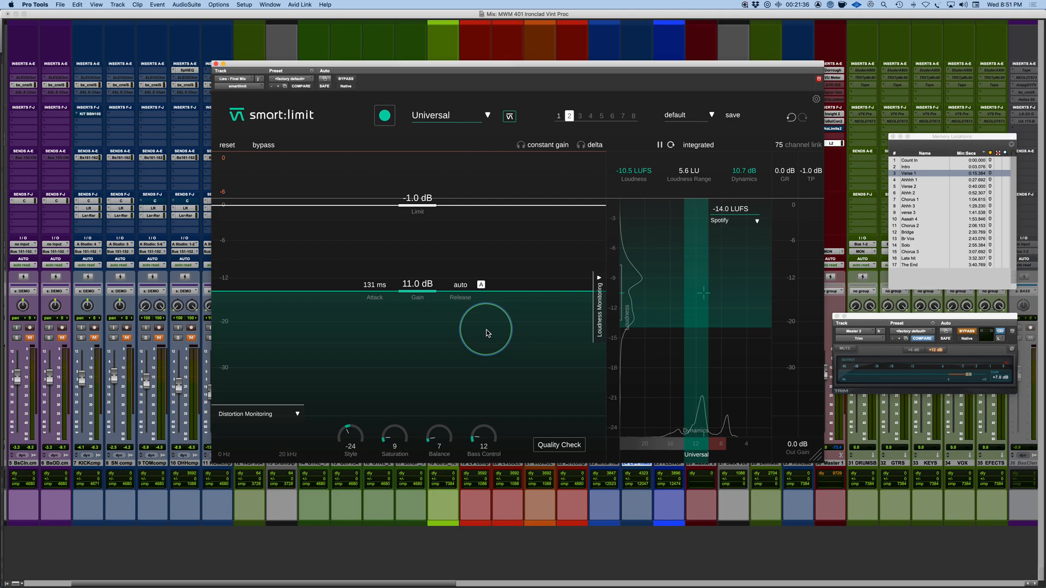
{"action": "key", "text": "super+Tab"}
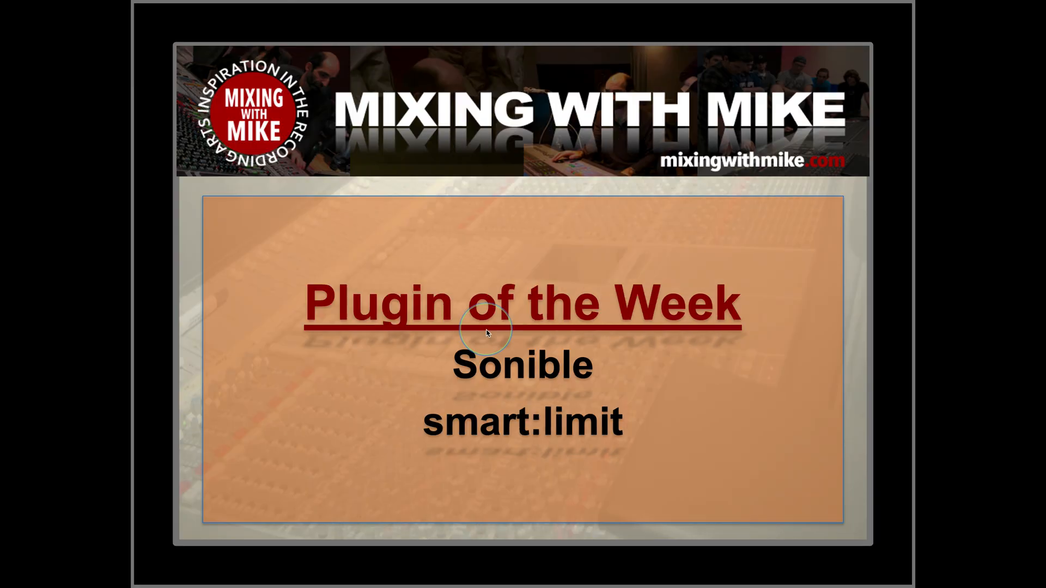